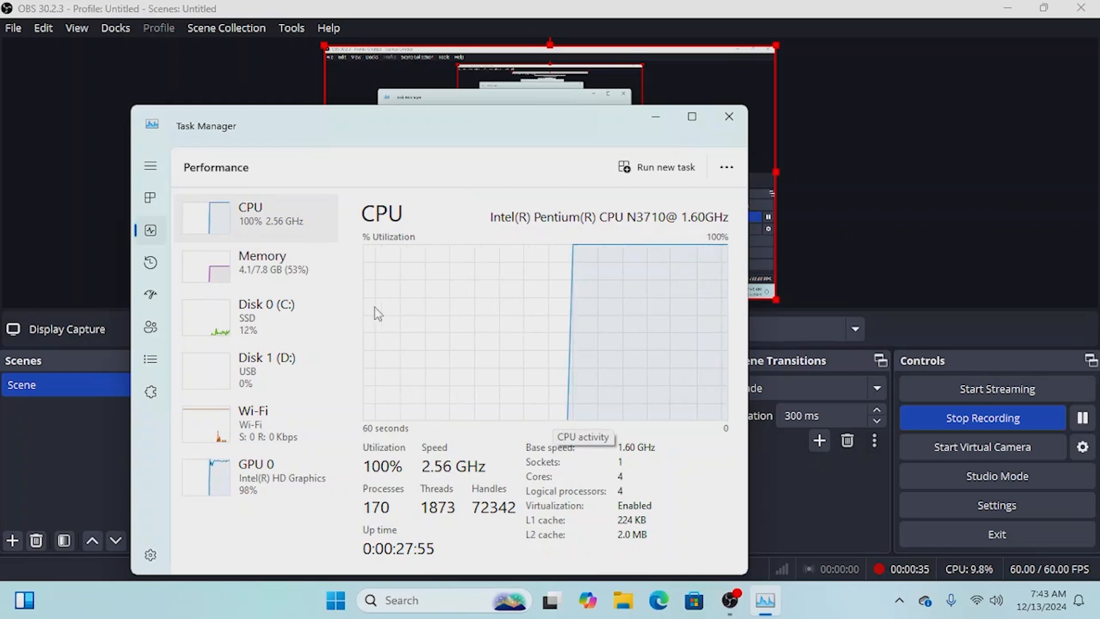
click(150, 166)
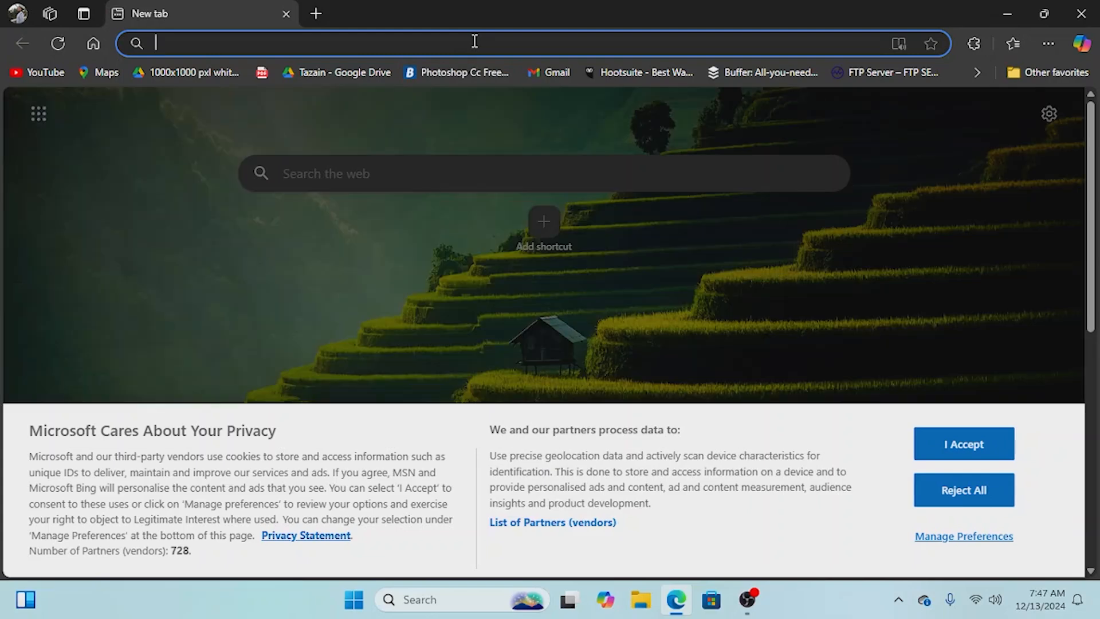
- Search the web for "revi os" and open the Downloads page of the Revision website from the results
text(re)
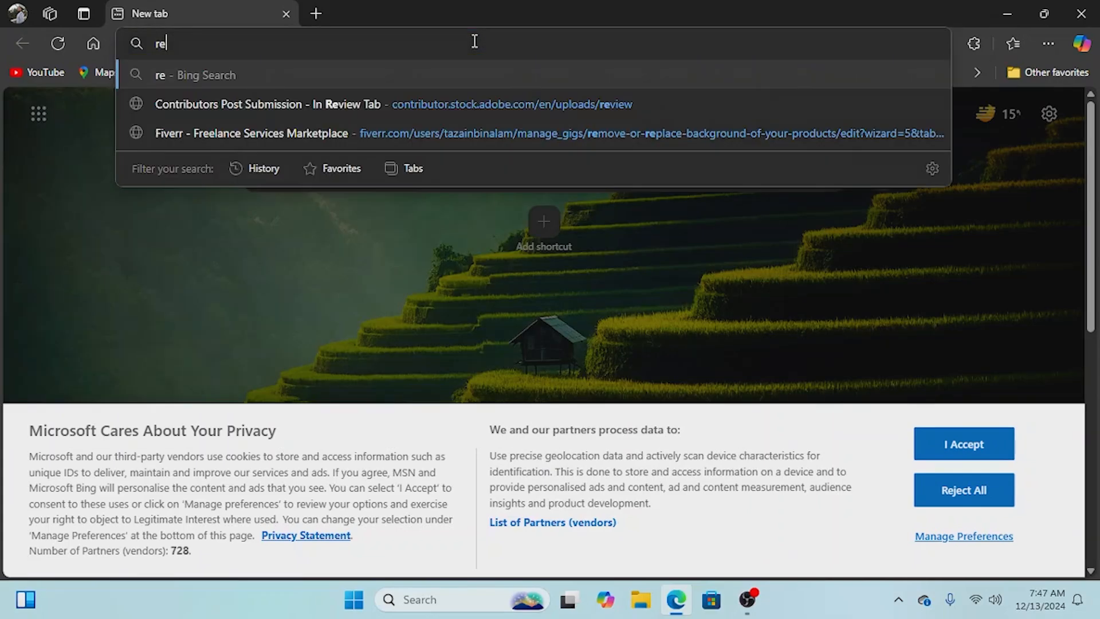
text(vi o)
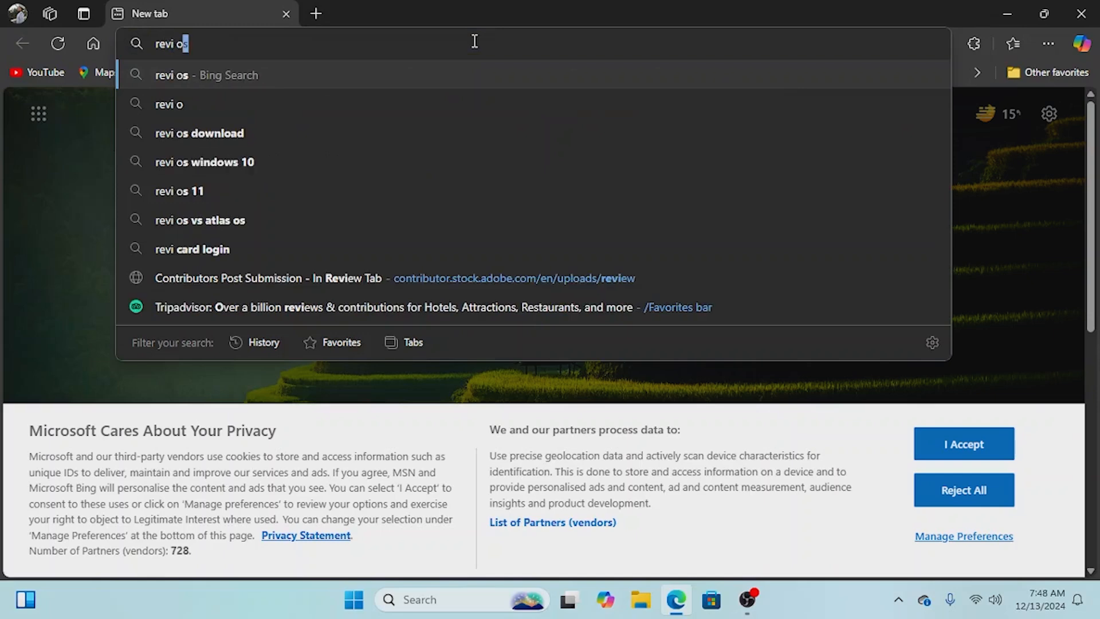
text(s)
key(Return)
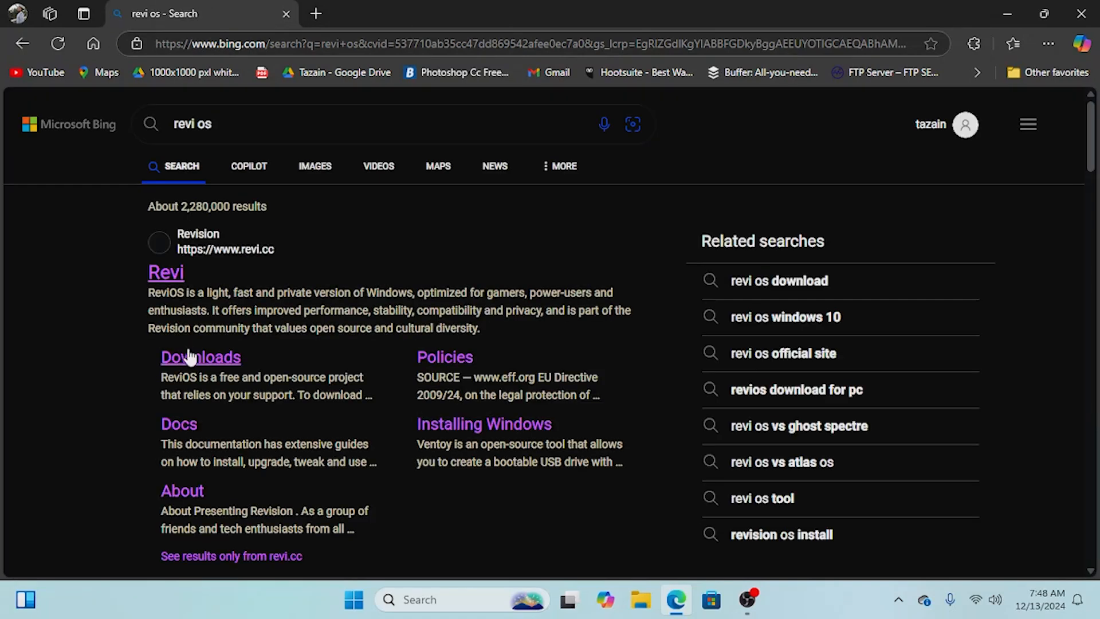
click(190, 358)
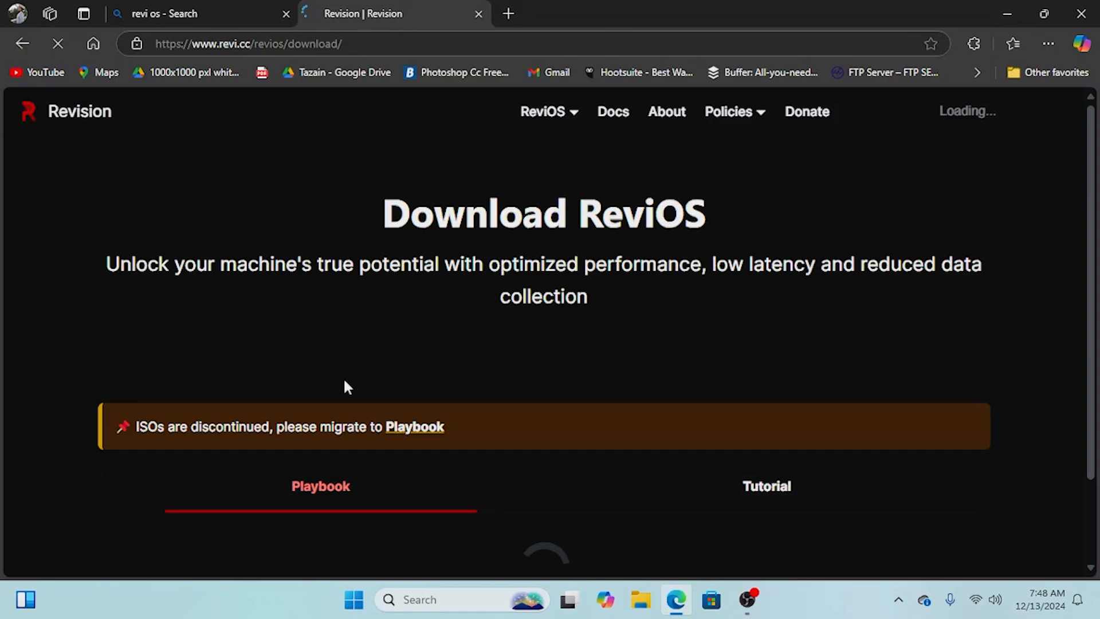
- Open the AME Wizard release page from the ReviOS download page and download AME-Wizard-Beta.exe
scroll(409, 352, down, 6)
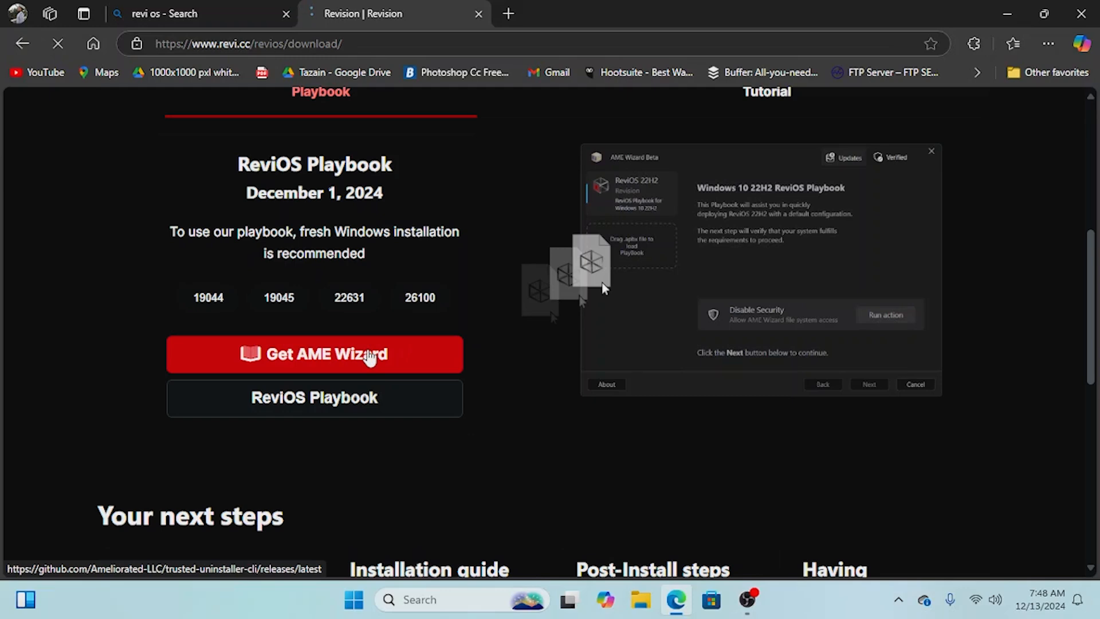
click(370, 356)
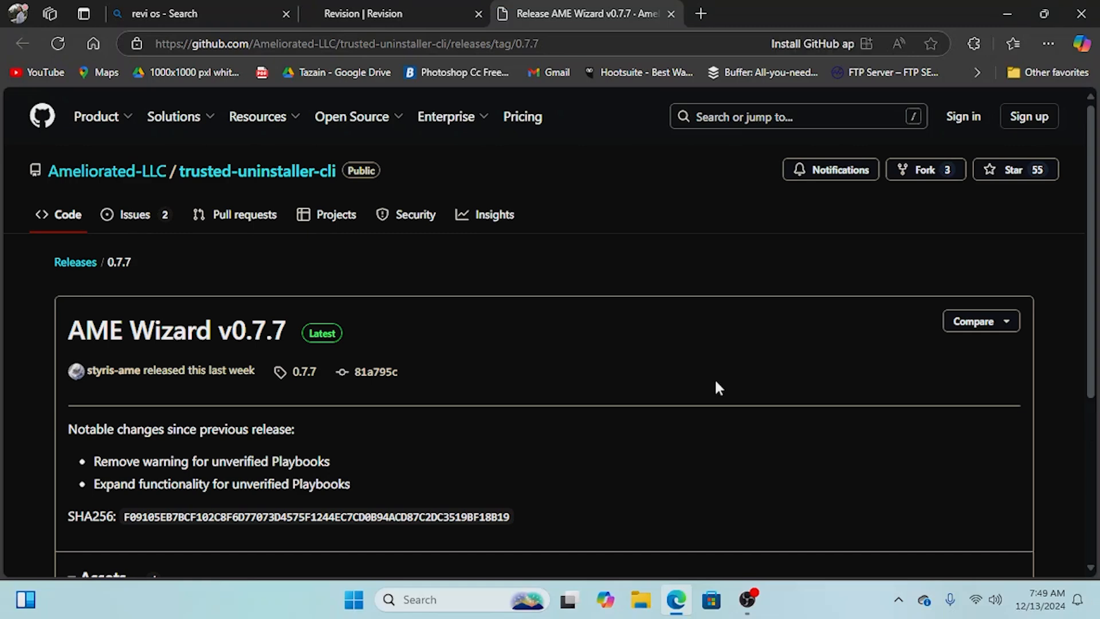
scroll(714, 378, down, 5)
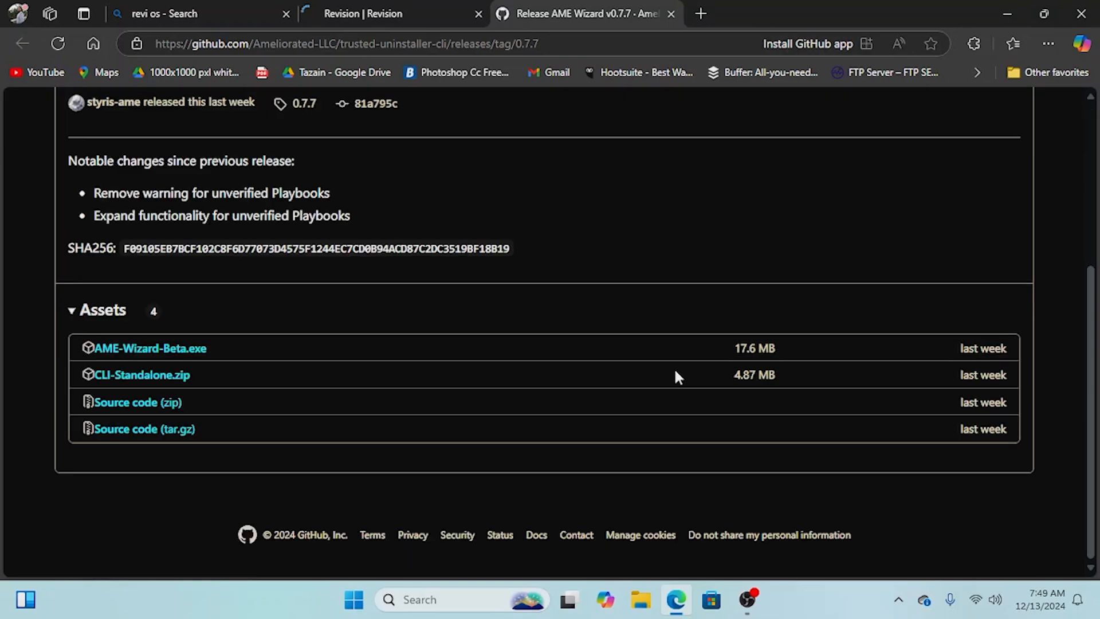
click(169, 354)
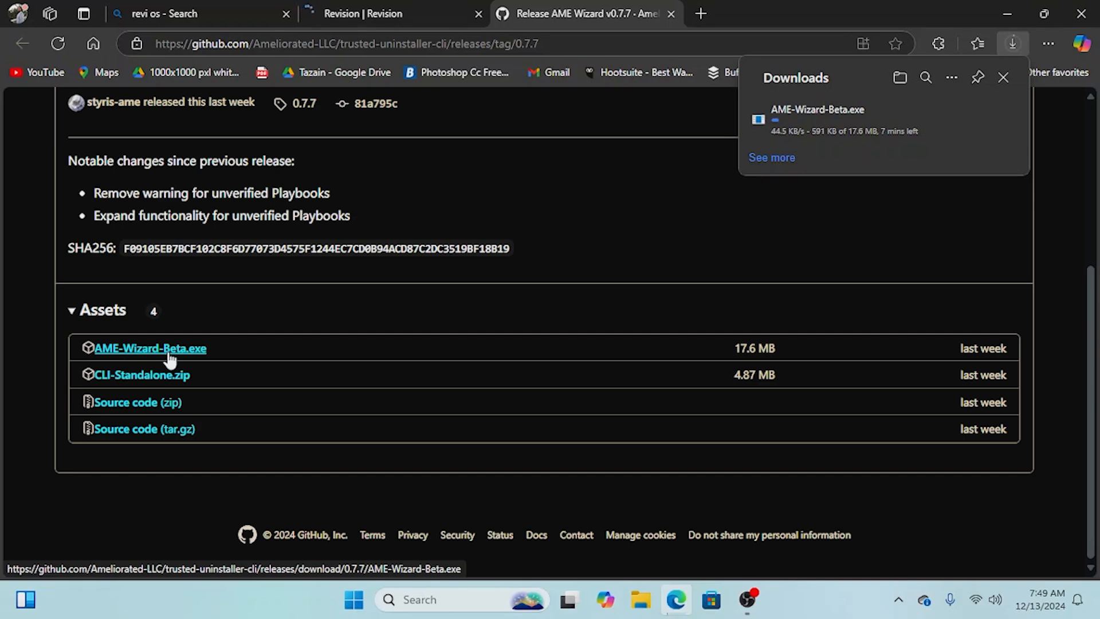
- Return to the ReviOS download page and follow the ReviOS Playbook download through to its file-hosting page
click(324, 13)
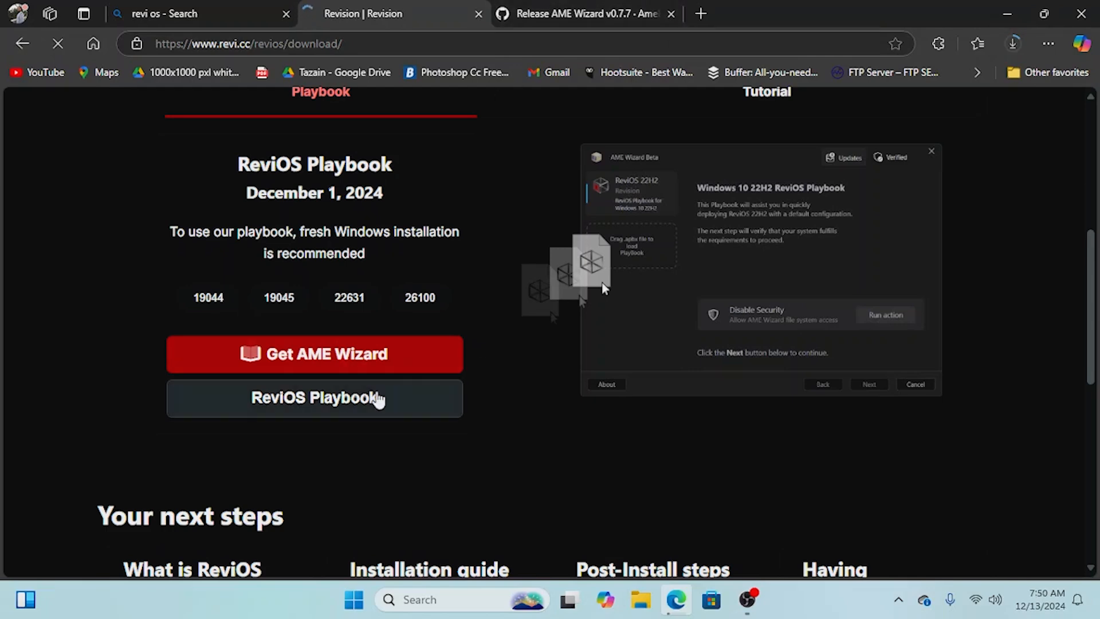
click(378, 398)
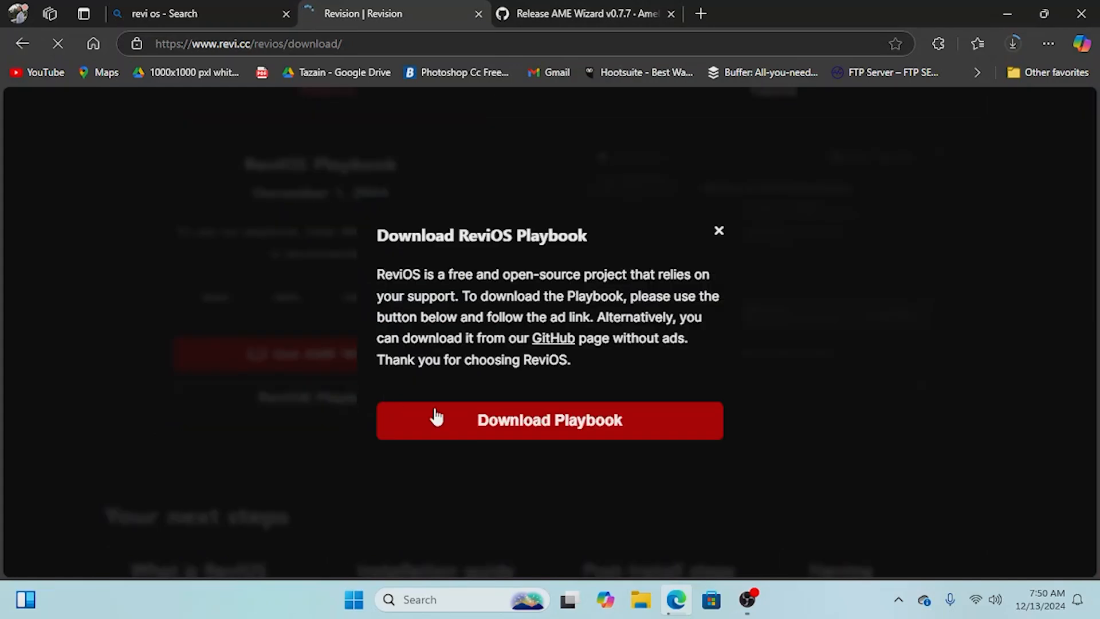
click(442, 418)
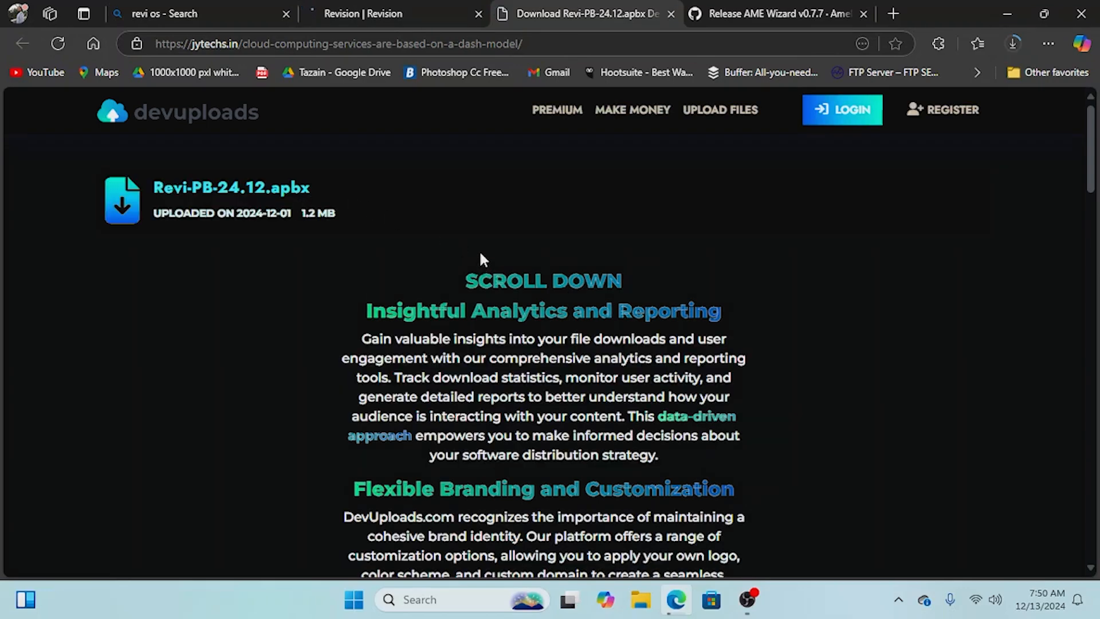
- Generate the free download link for Revi-PB-24.12.apbx on the file-hosting page and continue with the generated link
scroll(481, 261, down, 6)
scroll(483, 268, up, 6)
scroll(477, 312, down, 4)
scroll(477, 312, down, 15)
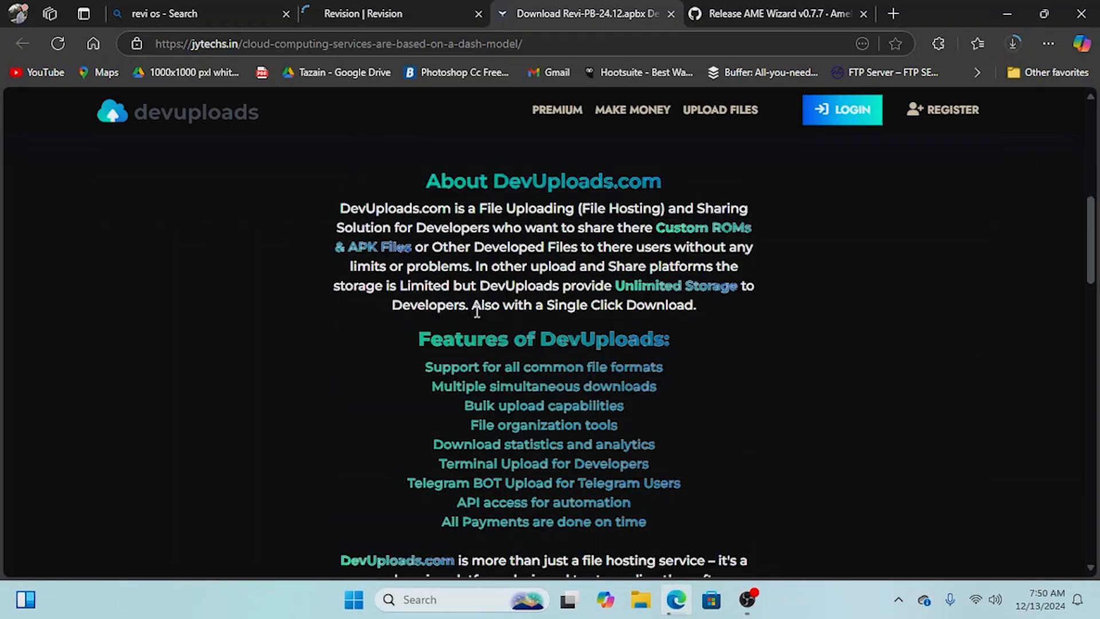
scroll(476, 309, down, 2)
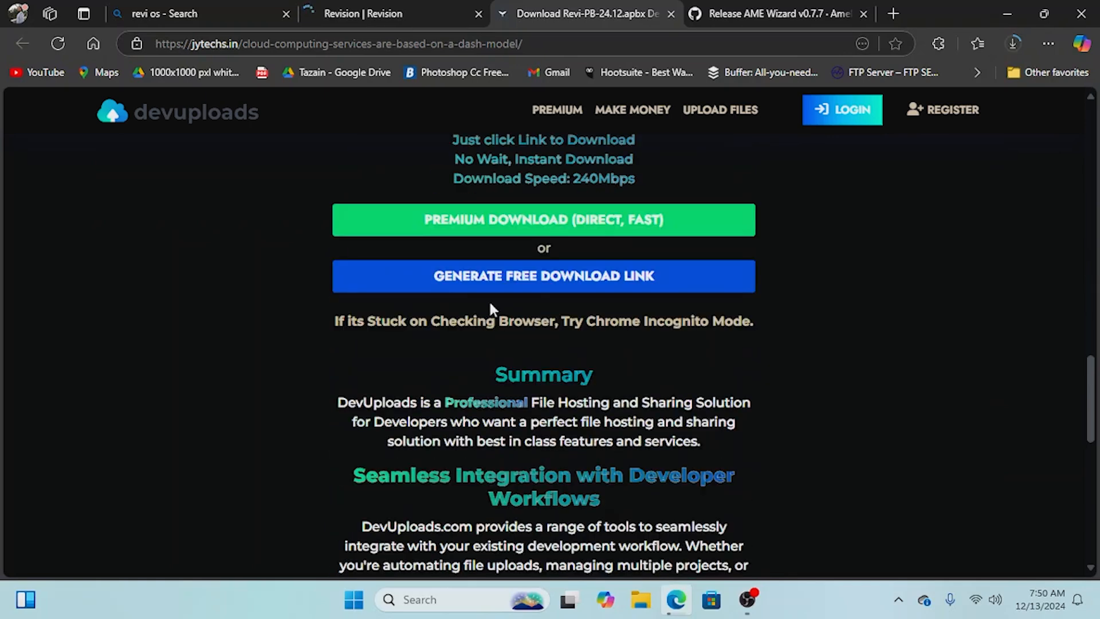
click(510, 289)
click(513, 292)
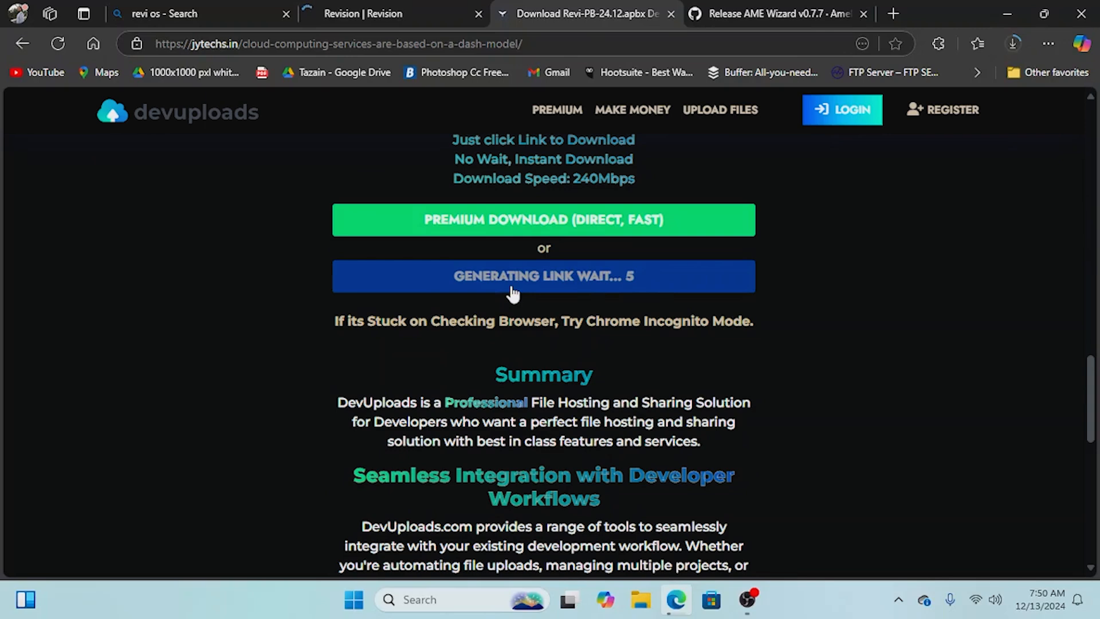
scroll(559, 315, up, 2)
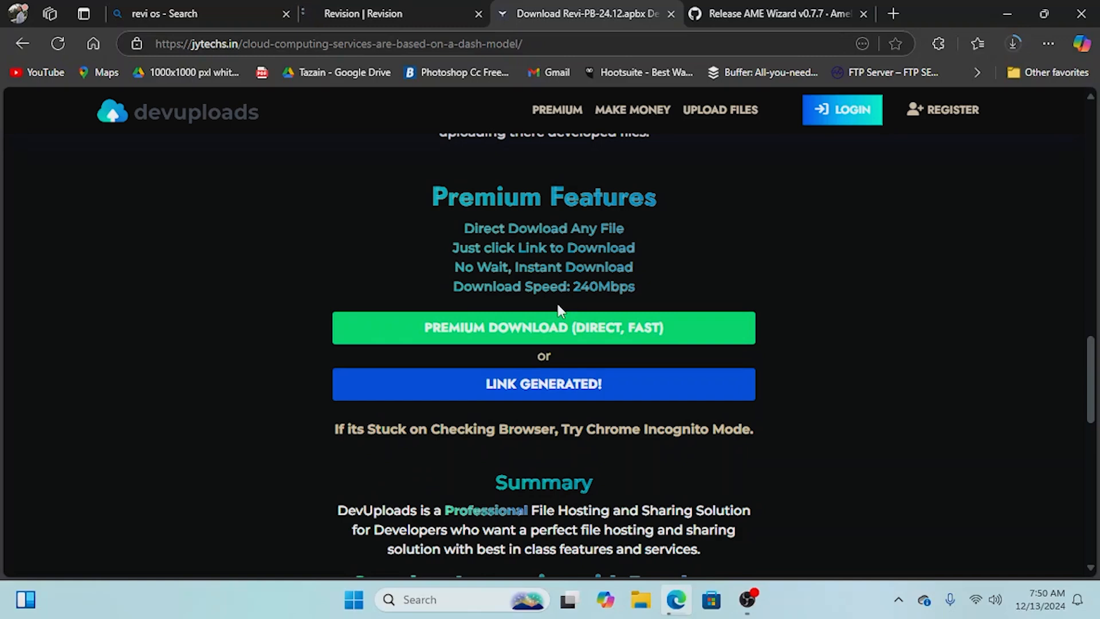
click(554, 382)
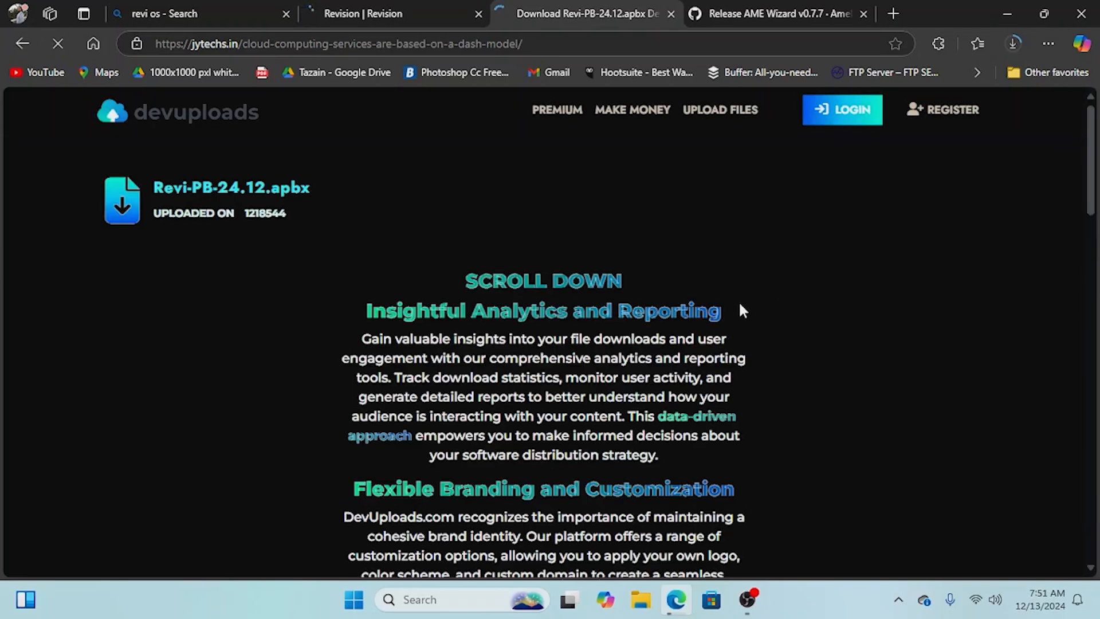
- Start the Revi-PB-24.12.apbx download with the regular direct link rather than the slow one
scroll(739, 306, down, 10)
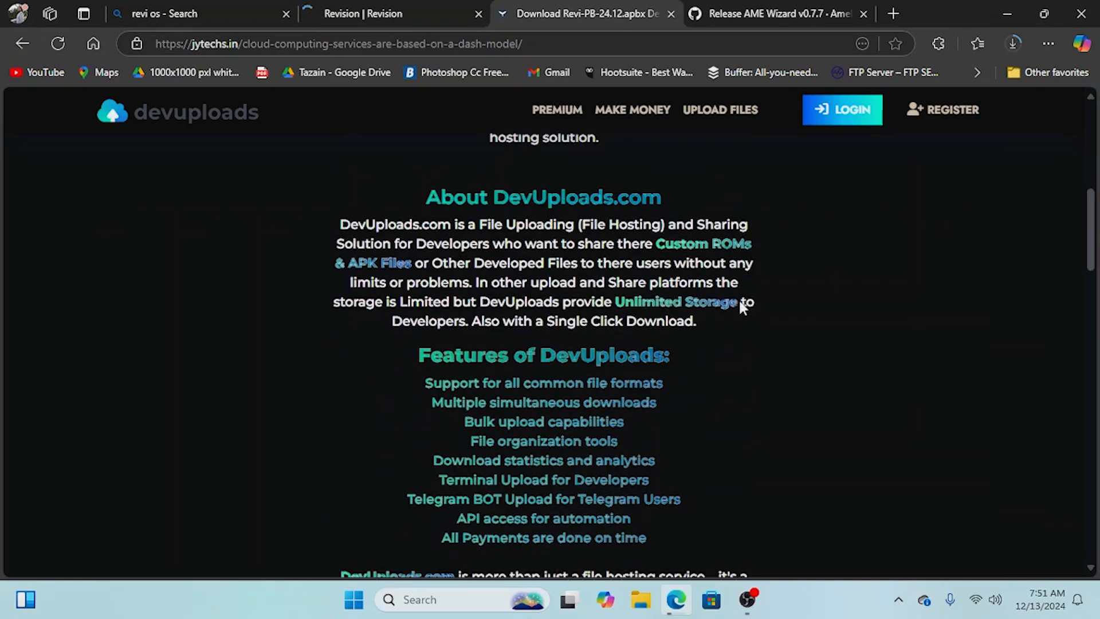
scroll(729, 229, down, 8)
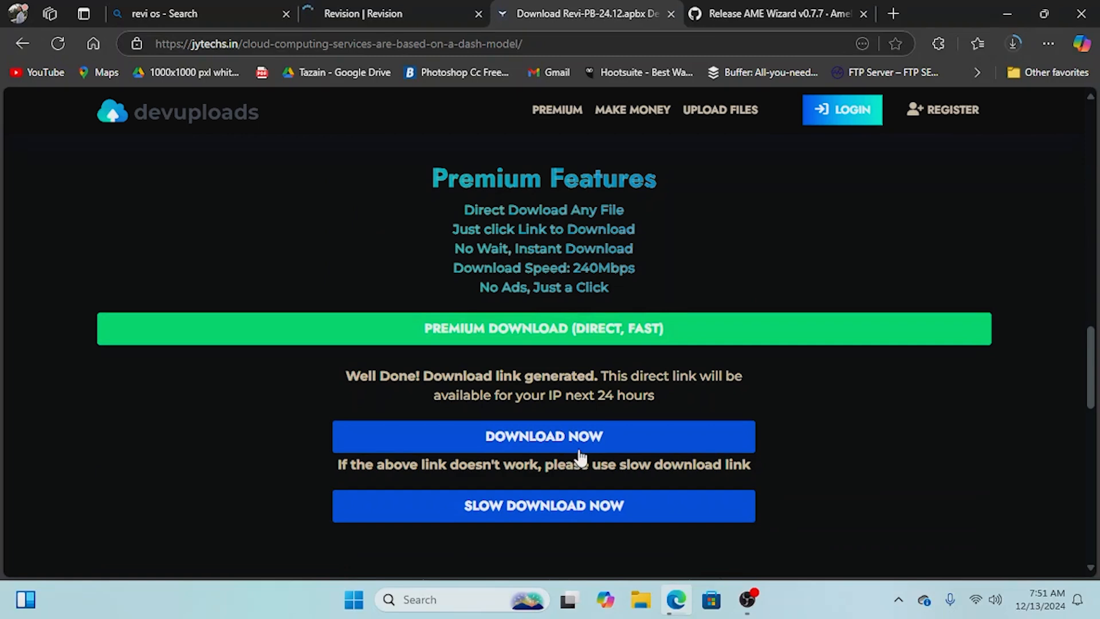
click(580, 453)
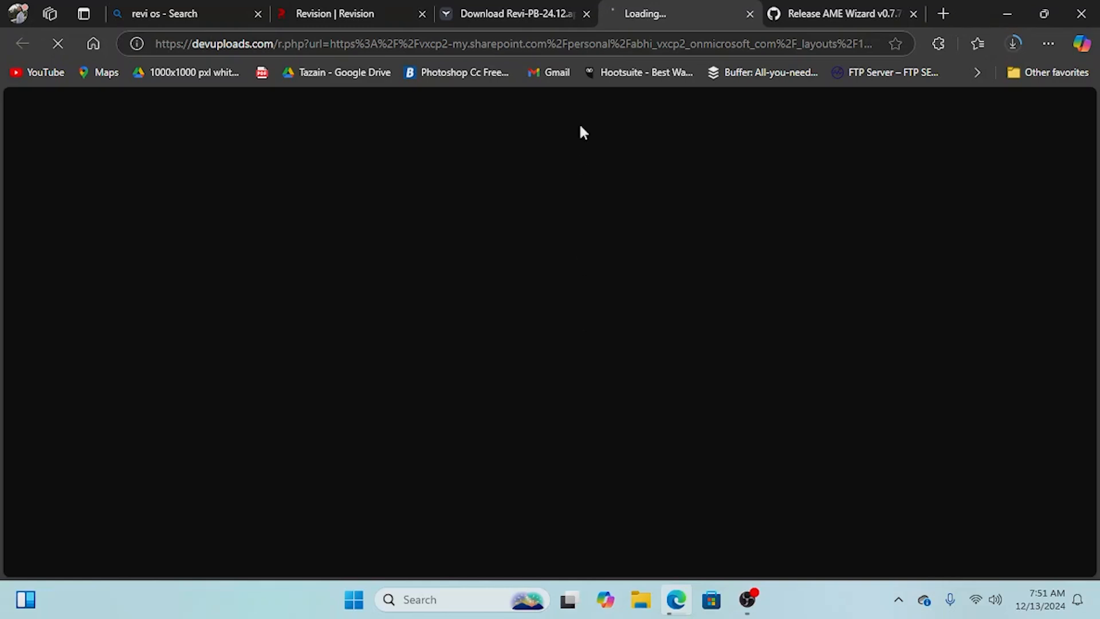
click(553, 3)
scroll(579, 346, down, 5)
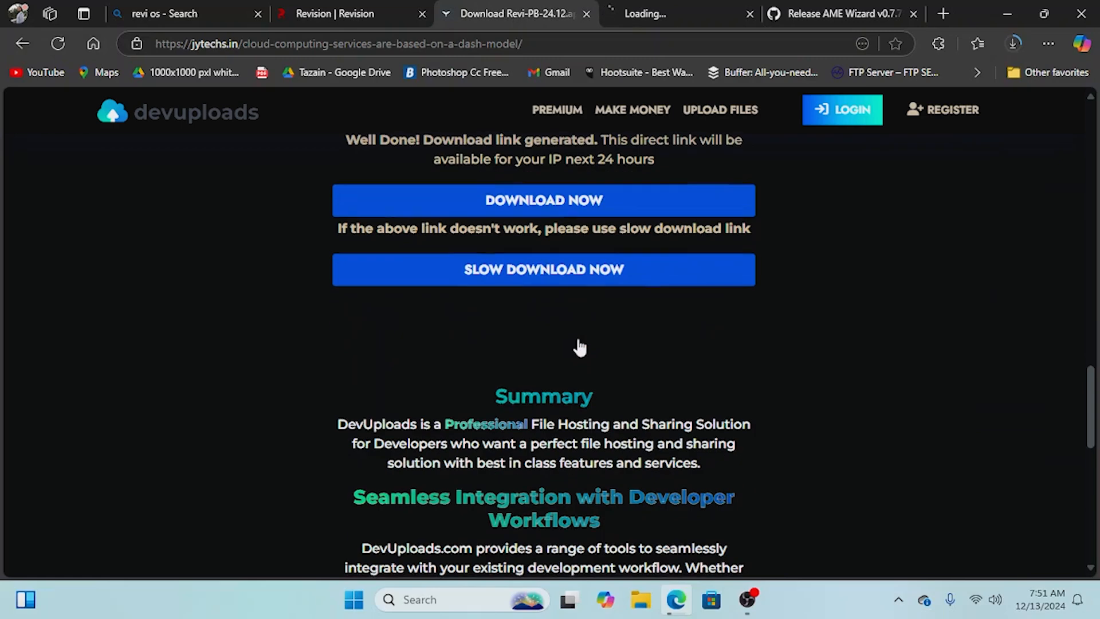
click(649, 7)
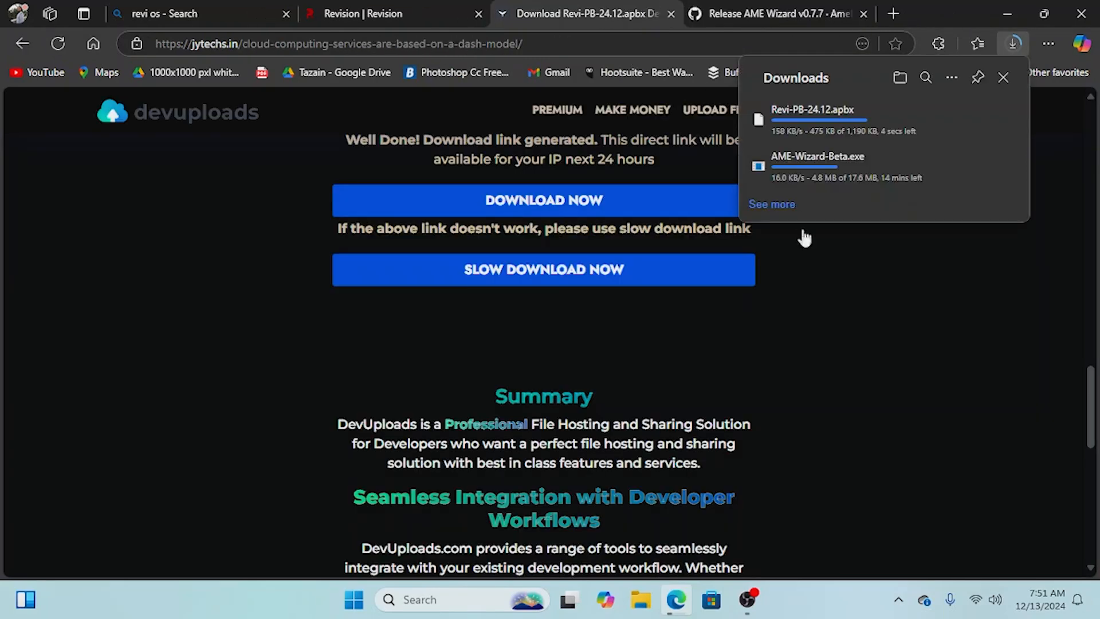
- Check the download progress of the playbook and AME-Wizard-Beta.exe, and close the browser once both are finished
click(833, 294)
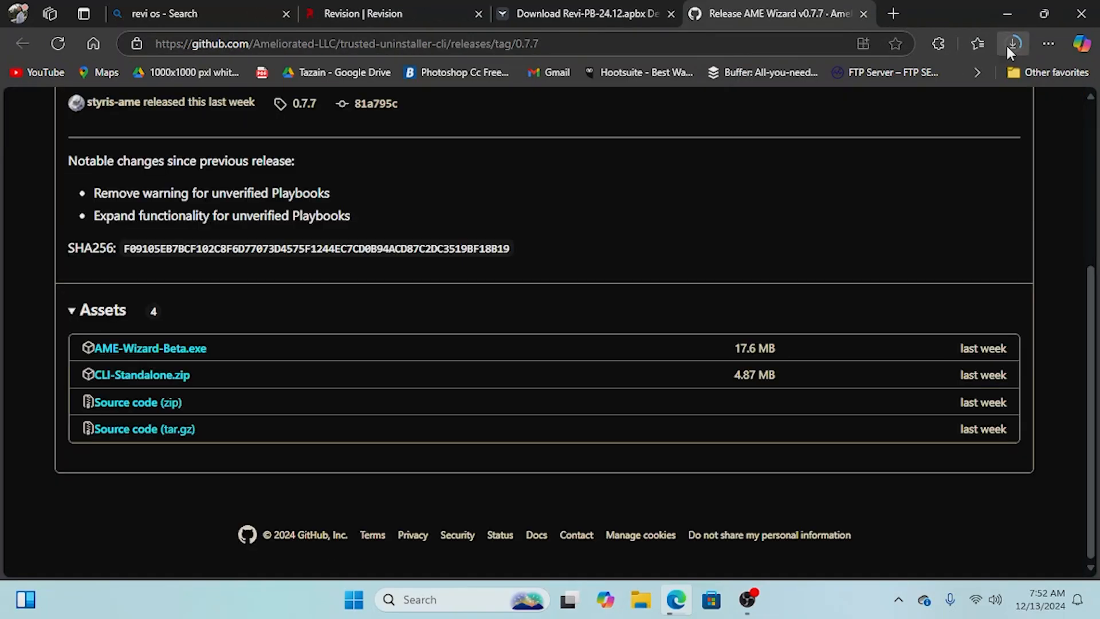
click(1007, 45)
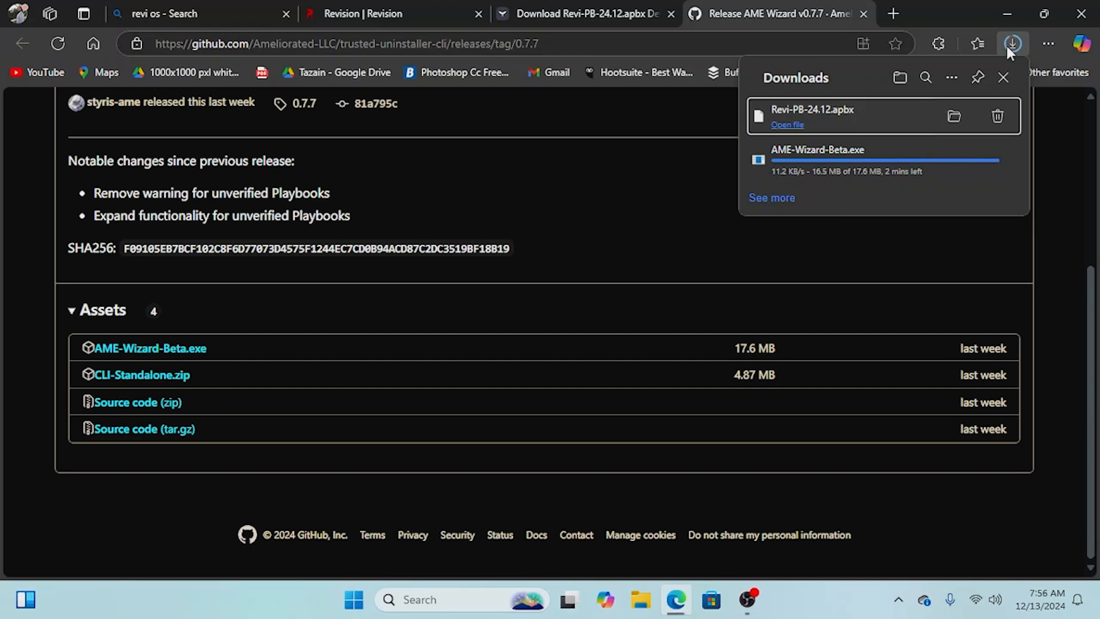
click(1004, 13)
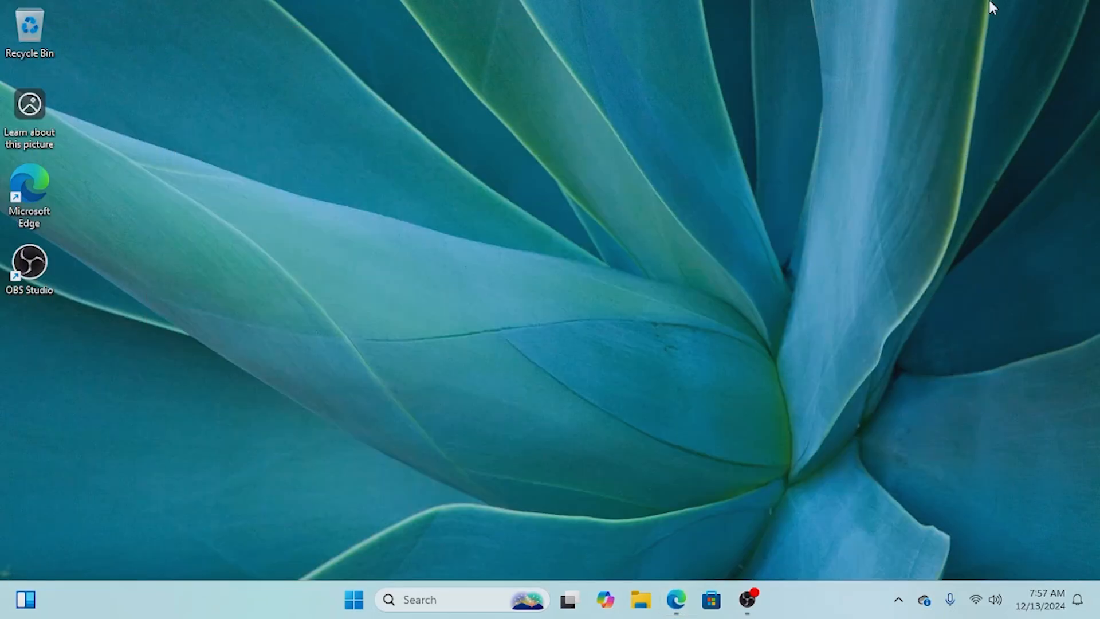
click(673, 603)
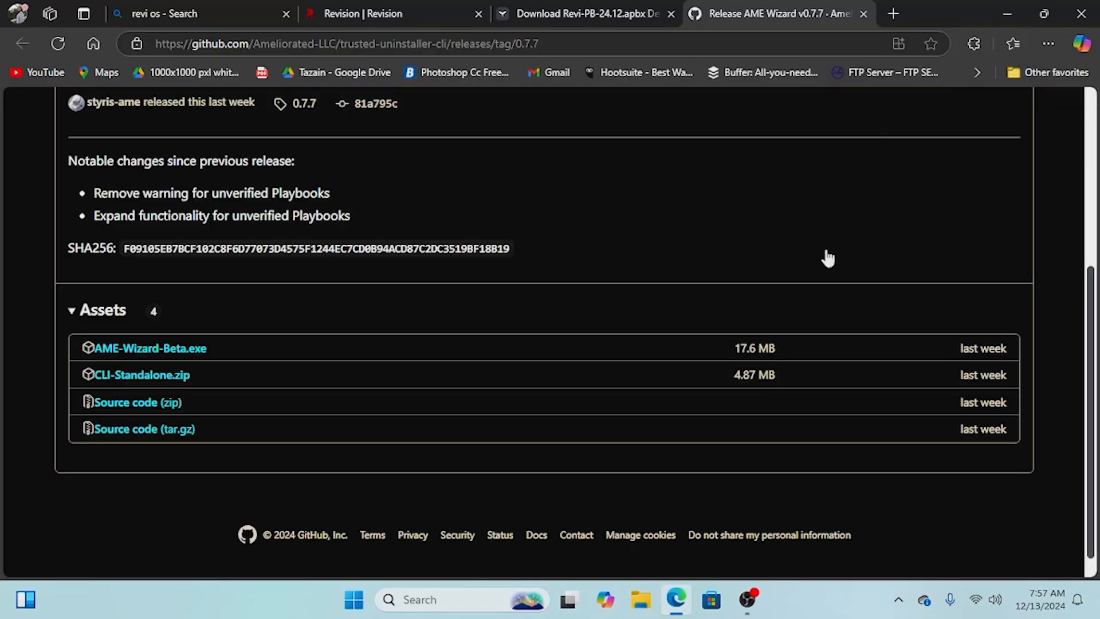
click(1084, 7)
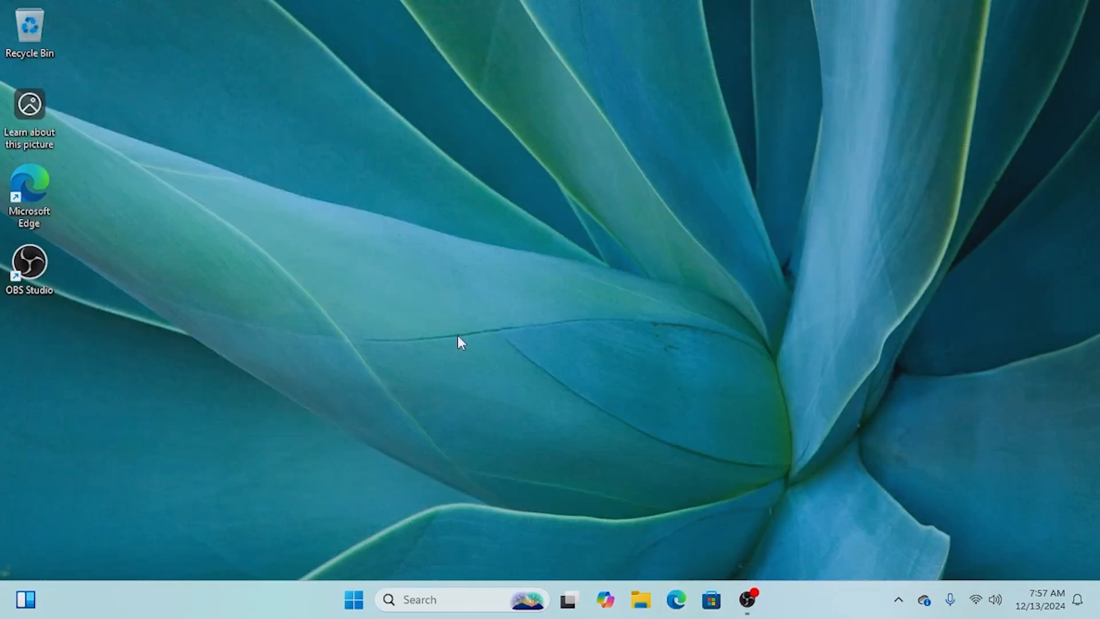
- Open the Downloads folder in File Explorer and launch the AME-Wizard-Beta application
click(649, 609)
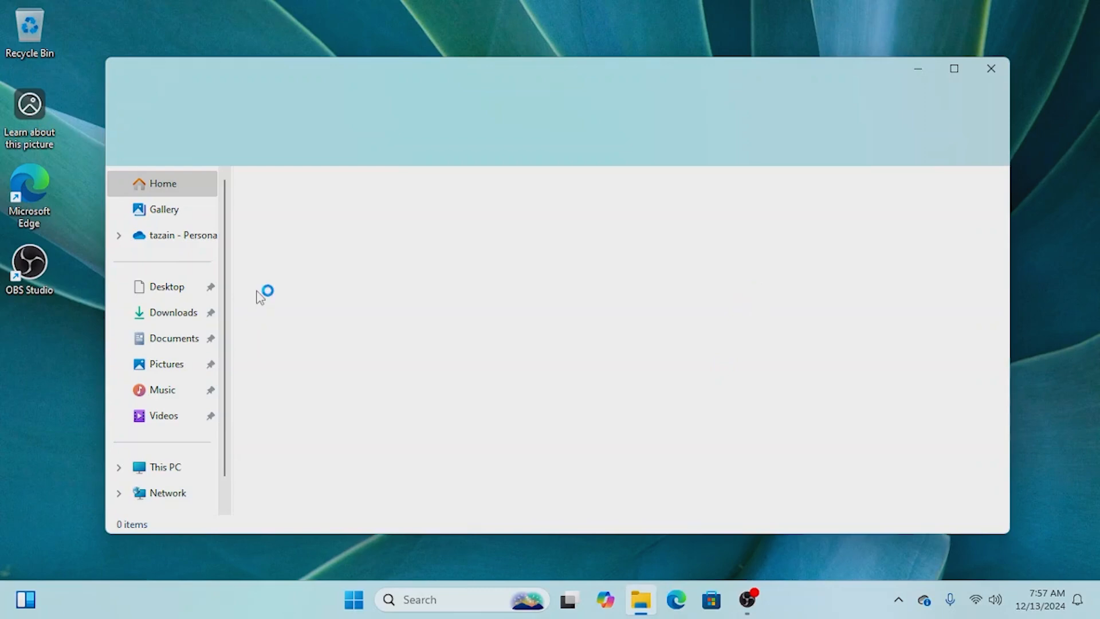
click(156, 312)
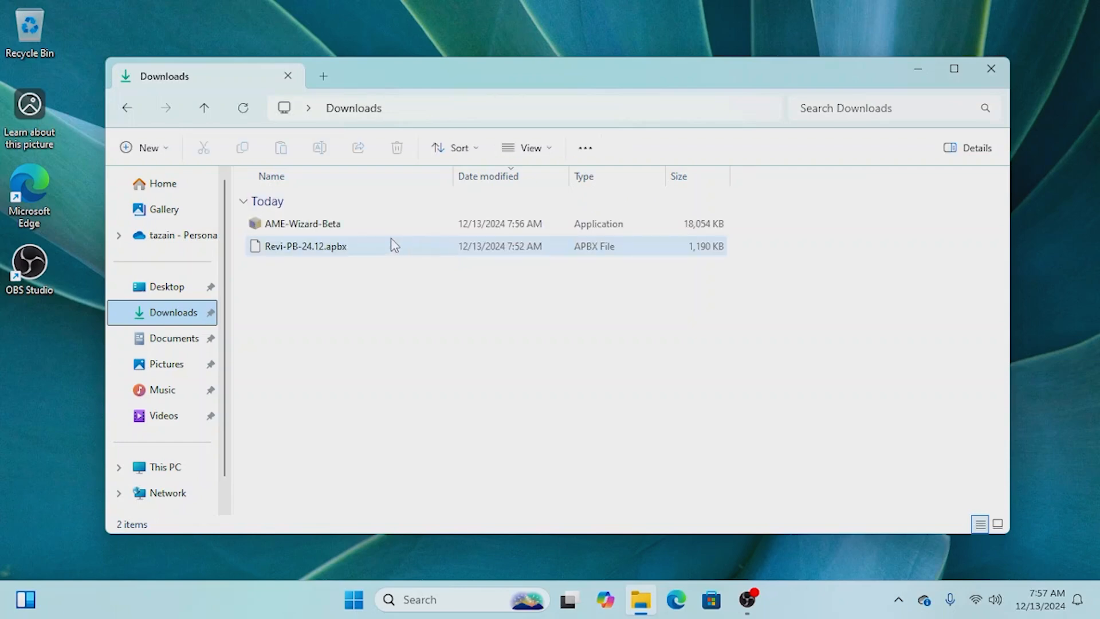
double_click(377, 226)
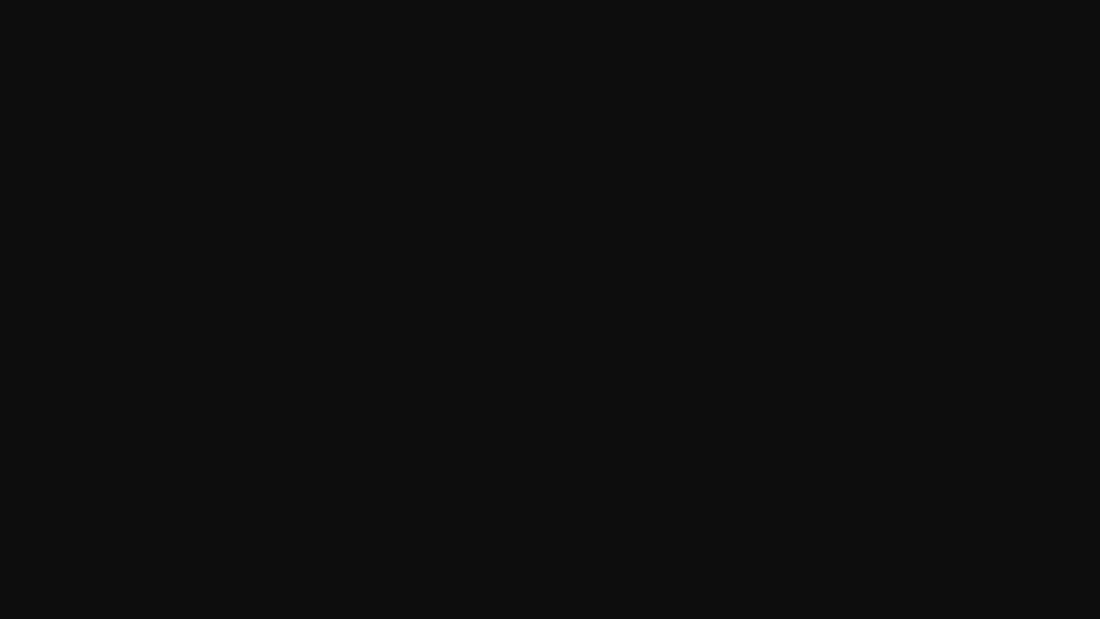
click(463, 444)
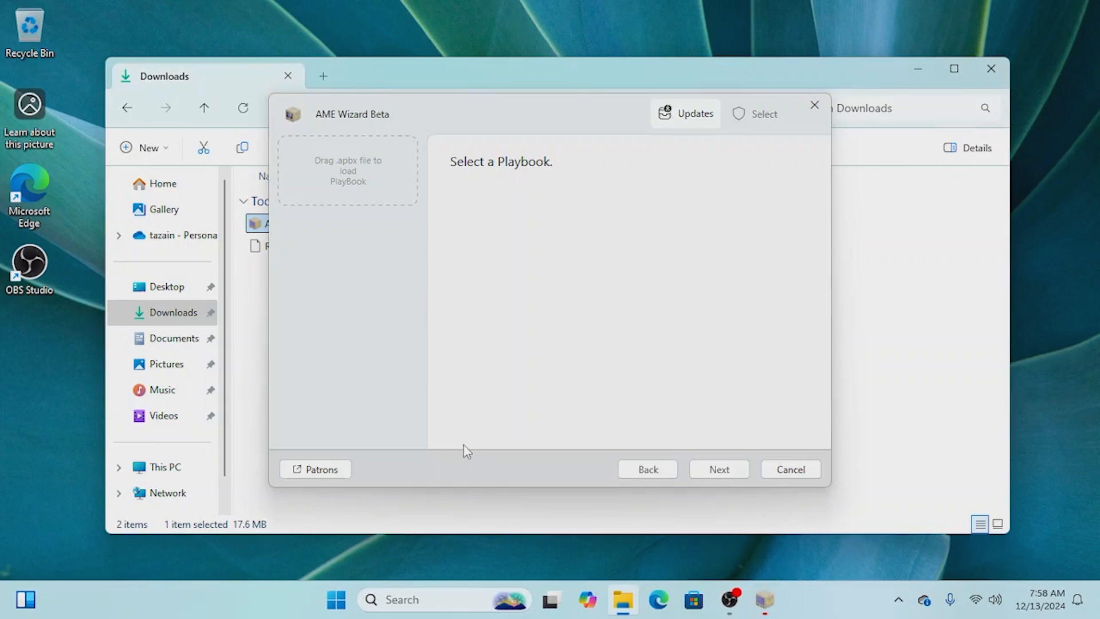
- Load the Revi-PB-24.12.apbx playbook from the Downloads folder into AME Wizard
click(357, 185)
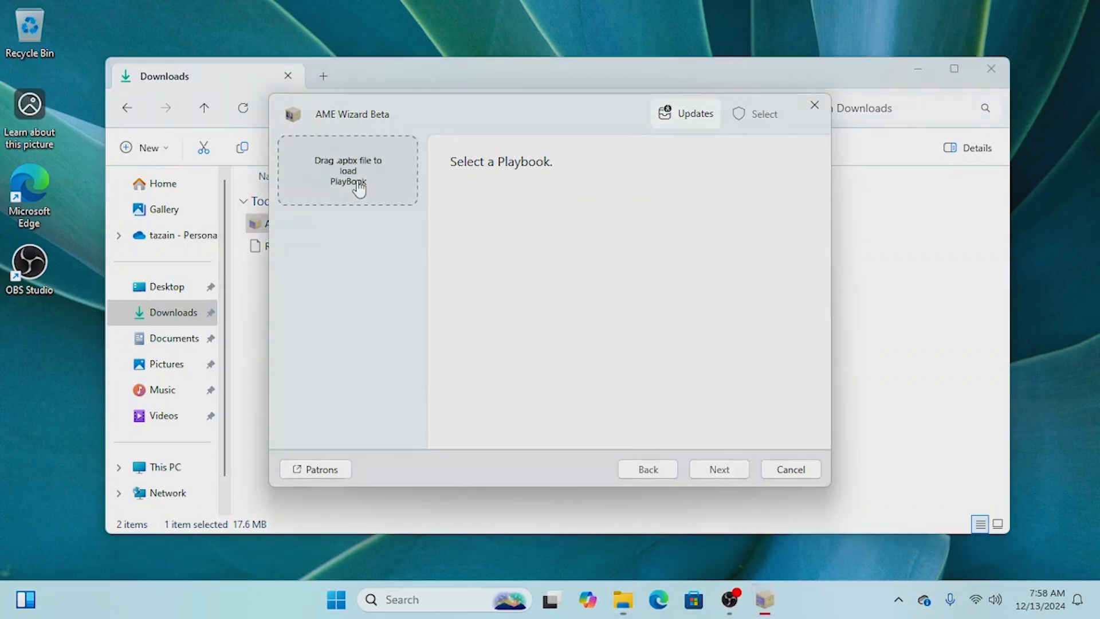
click(361, 185)
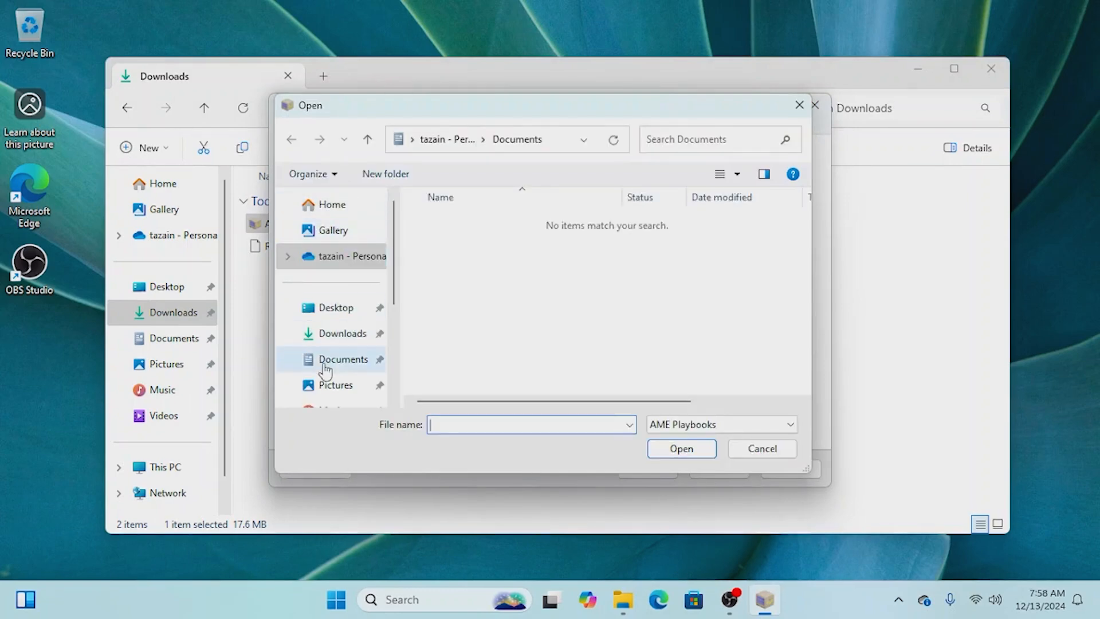
click(330, 341)
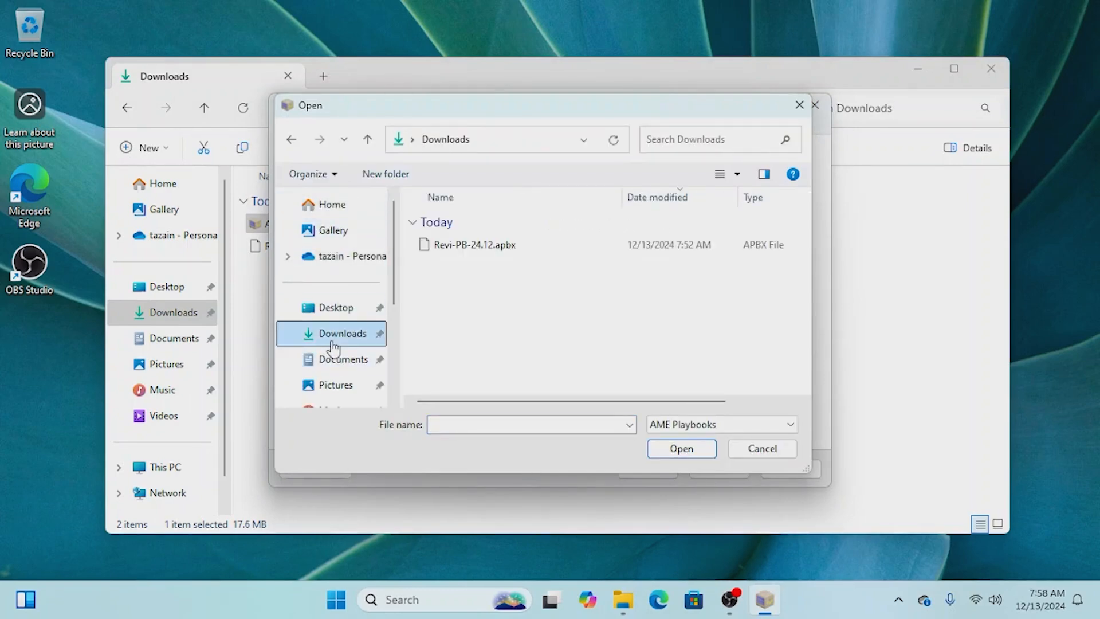
click(462, 247)
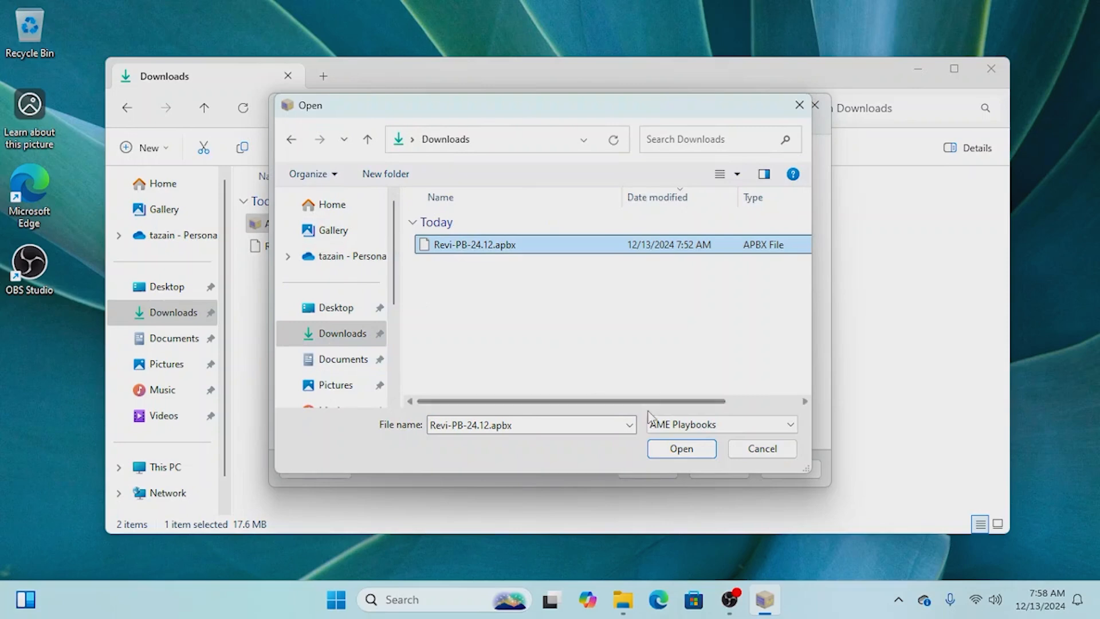
click(662, 449)
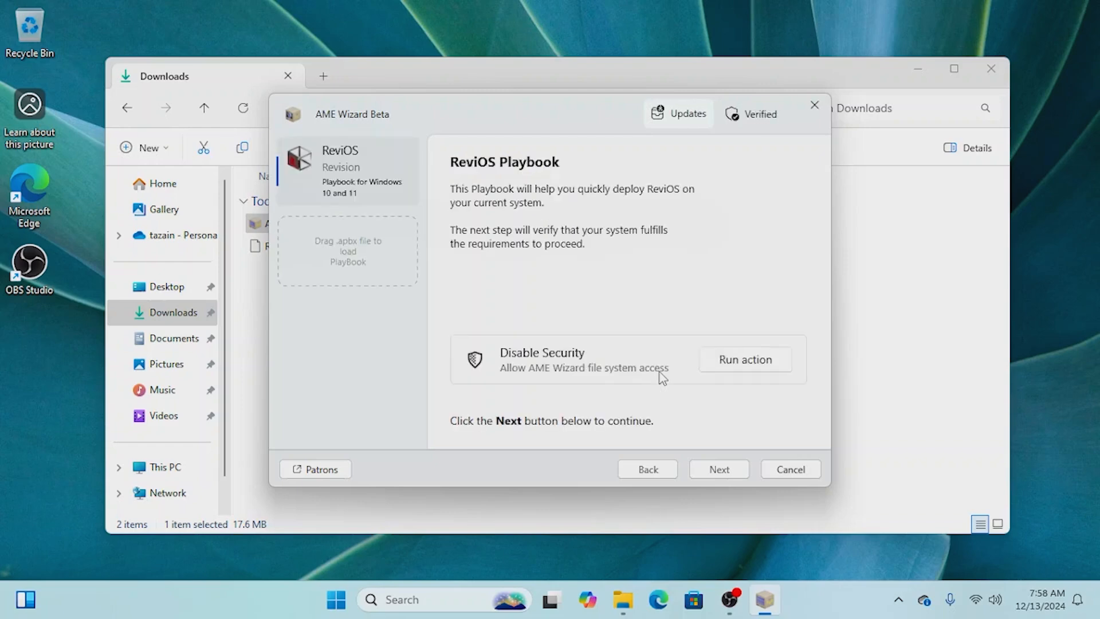
- Run the Disable Security action and turn off real-time protection, cloud-delivered protection, automatic sample submission and Tamper Protection in Windows Security
click(738, 361)
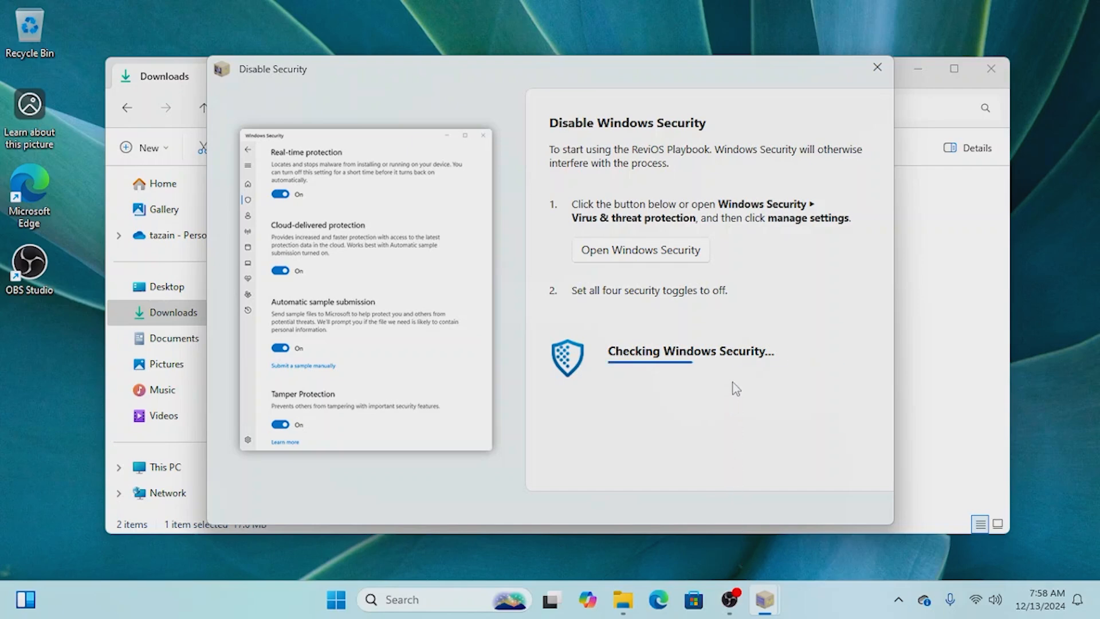
click(689, 263)
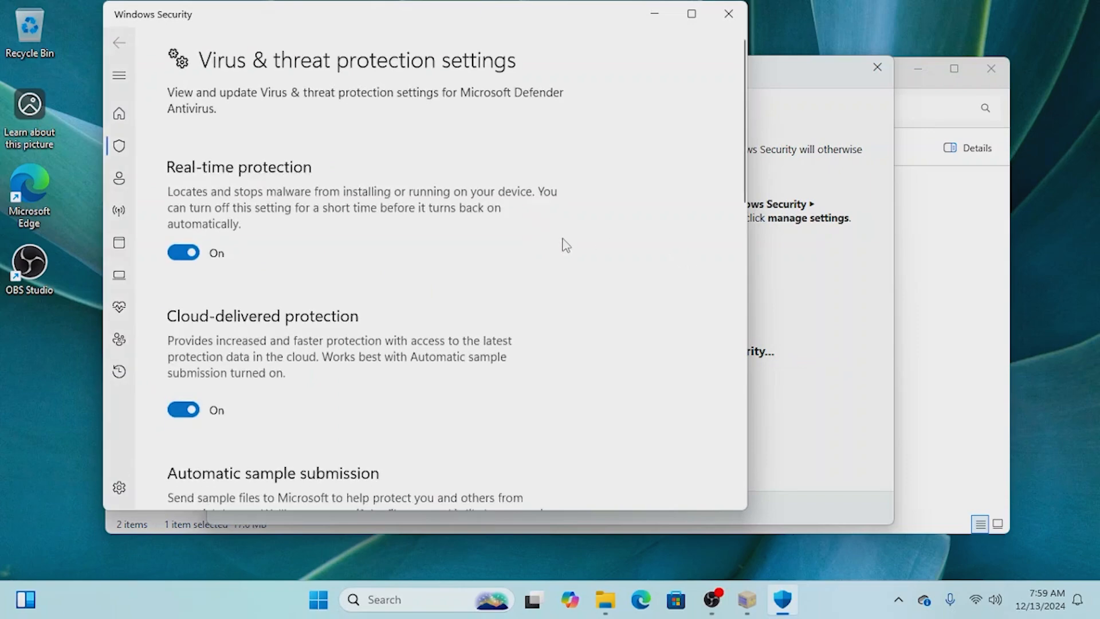
click(184, 252)
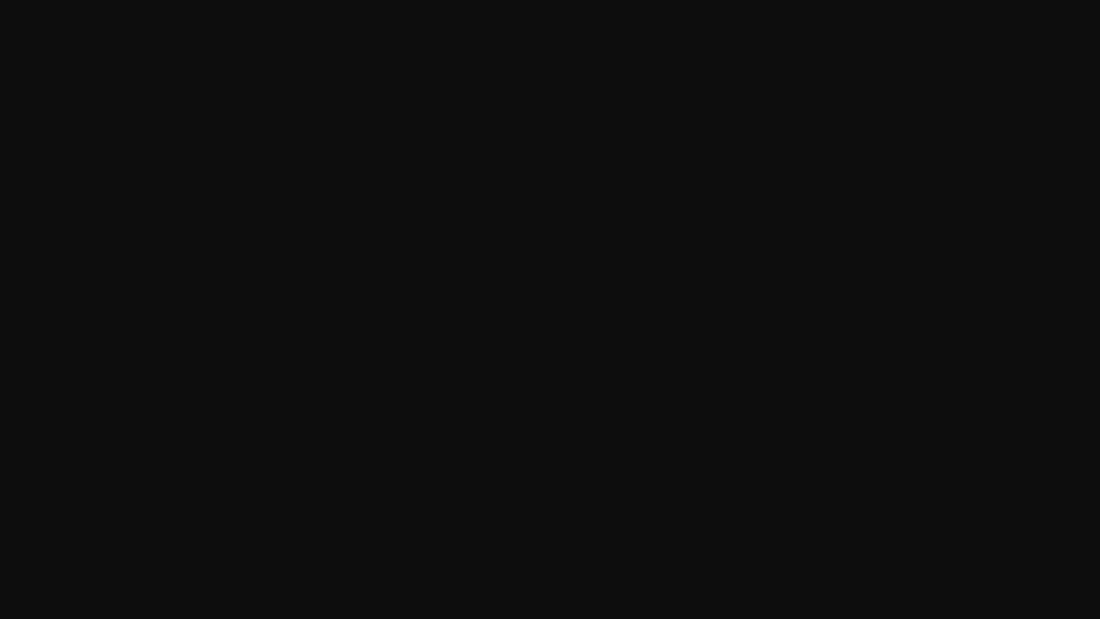
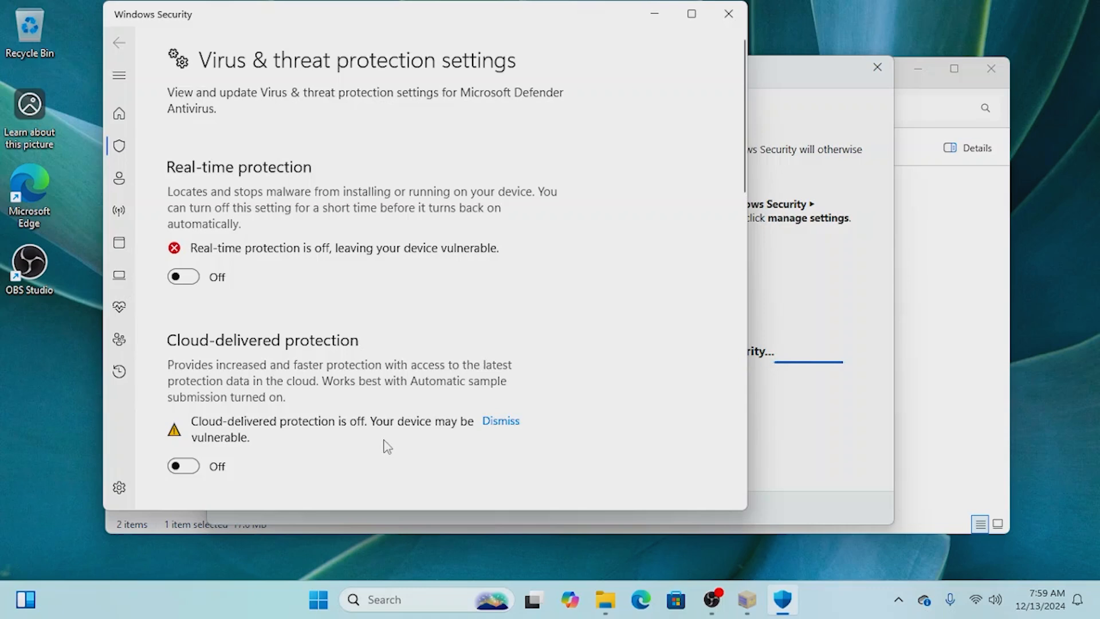
scroll(385, 439, down, 3)
scroll(385, 415, down, 1)
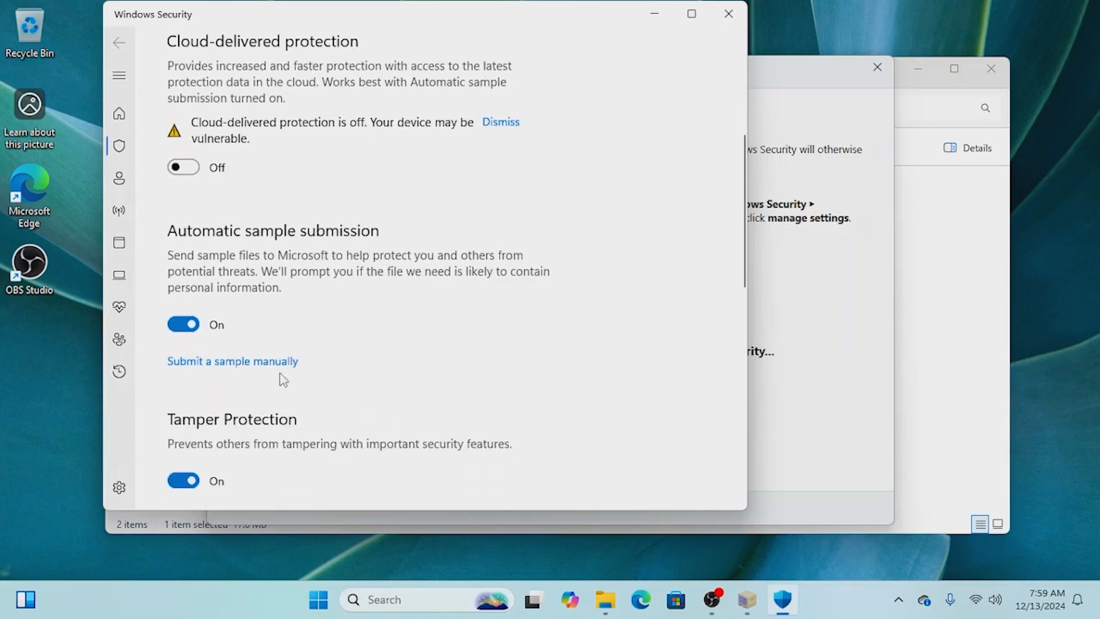
click(184, 322)
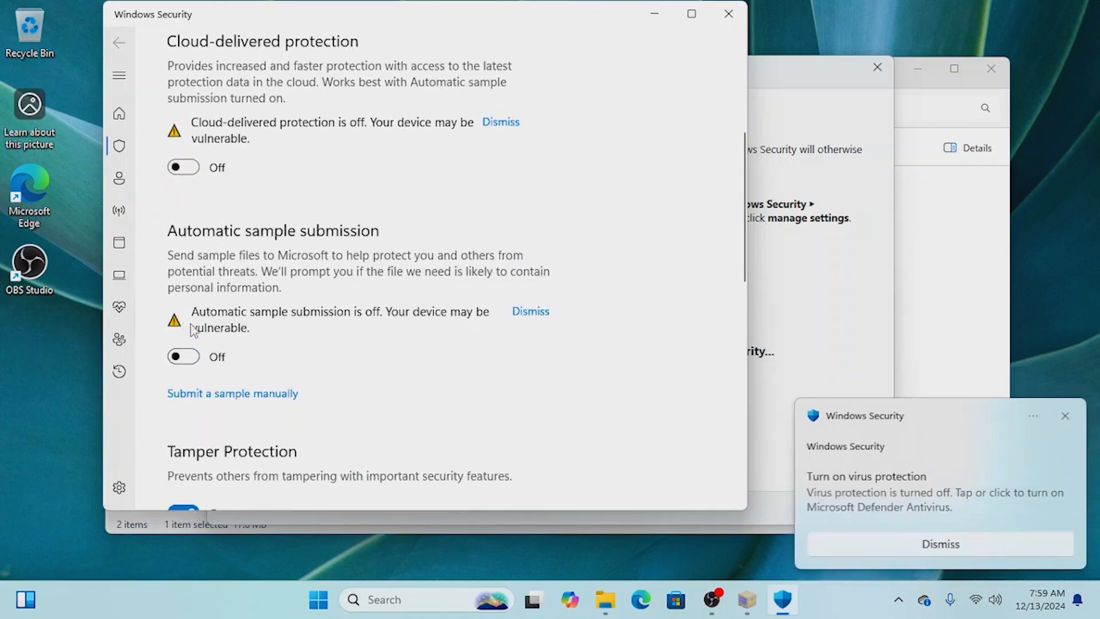
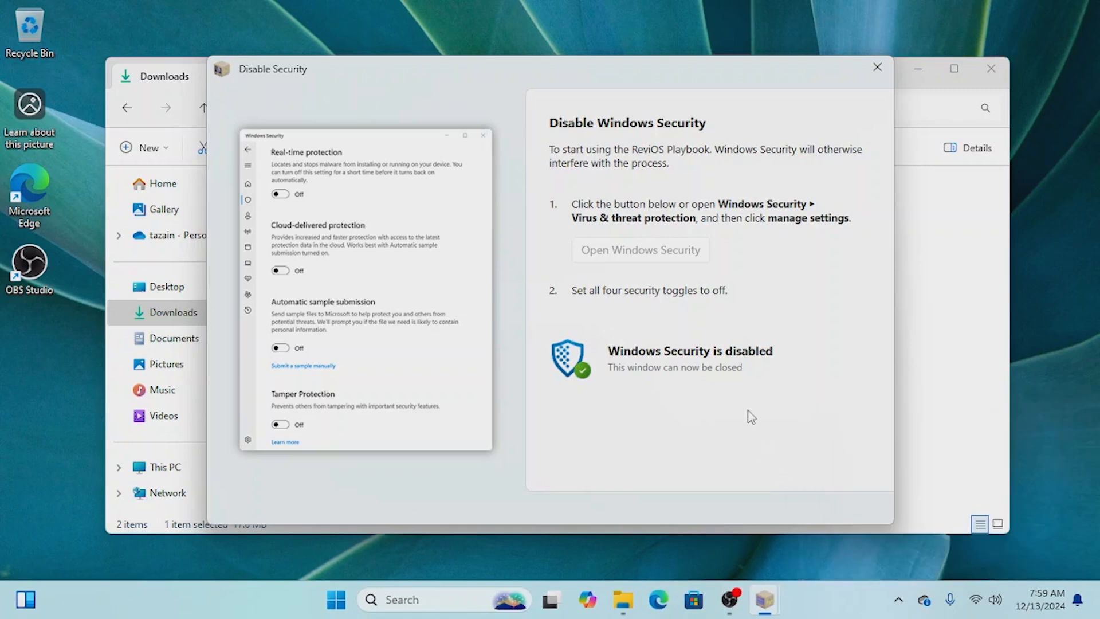
click(878, 77)
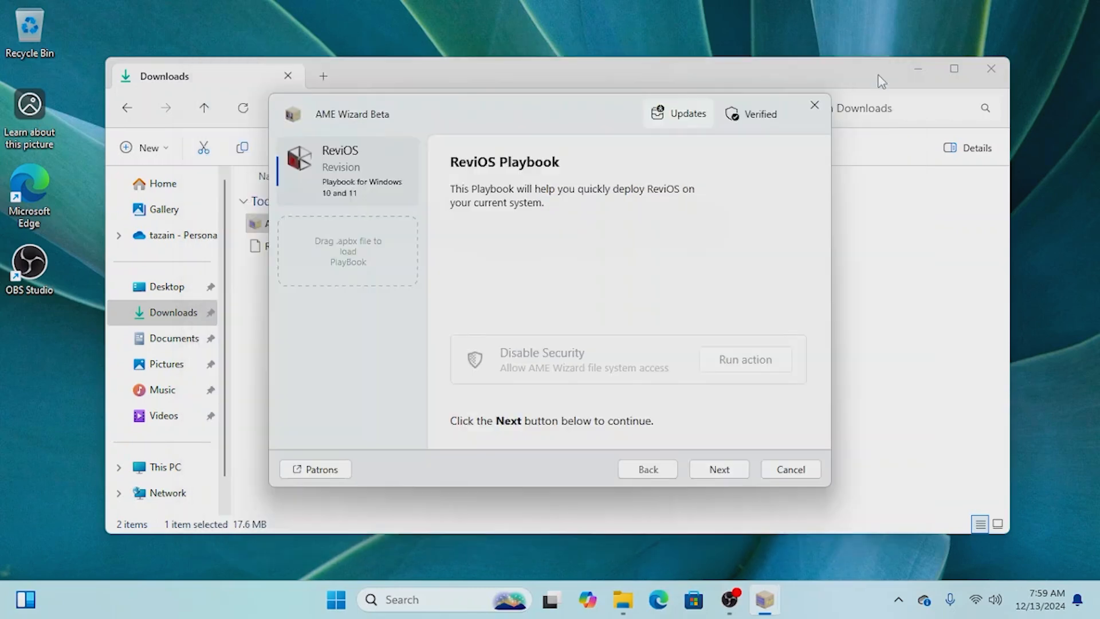
- Run the playbook's system requirements check and agree to the license agreements
click(741, 469)
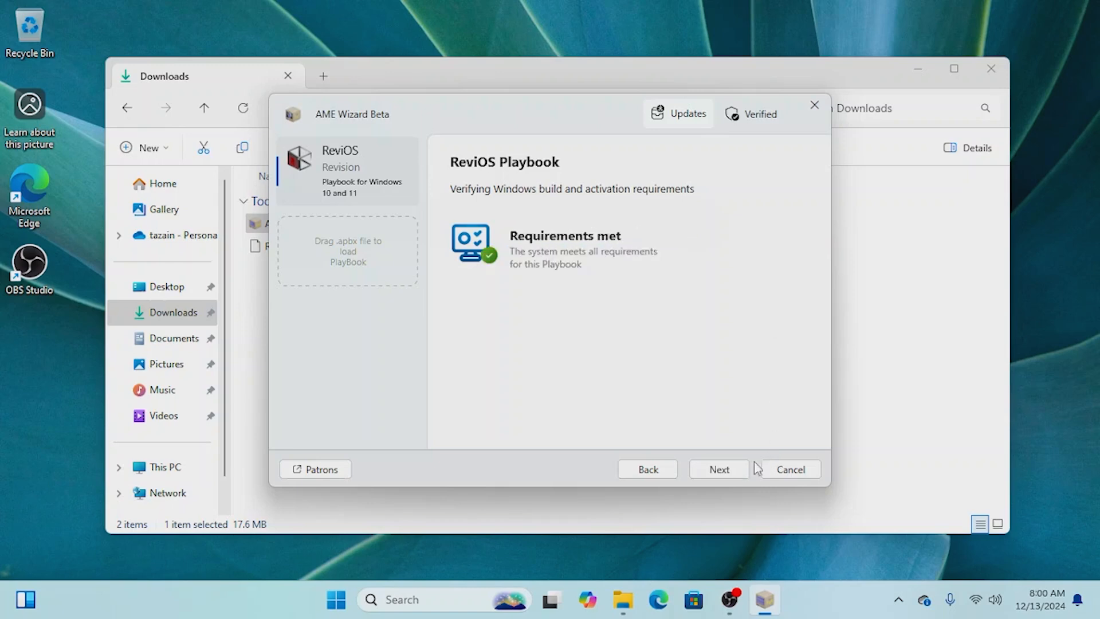
click(719, 470)
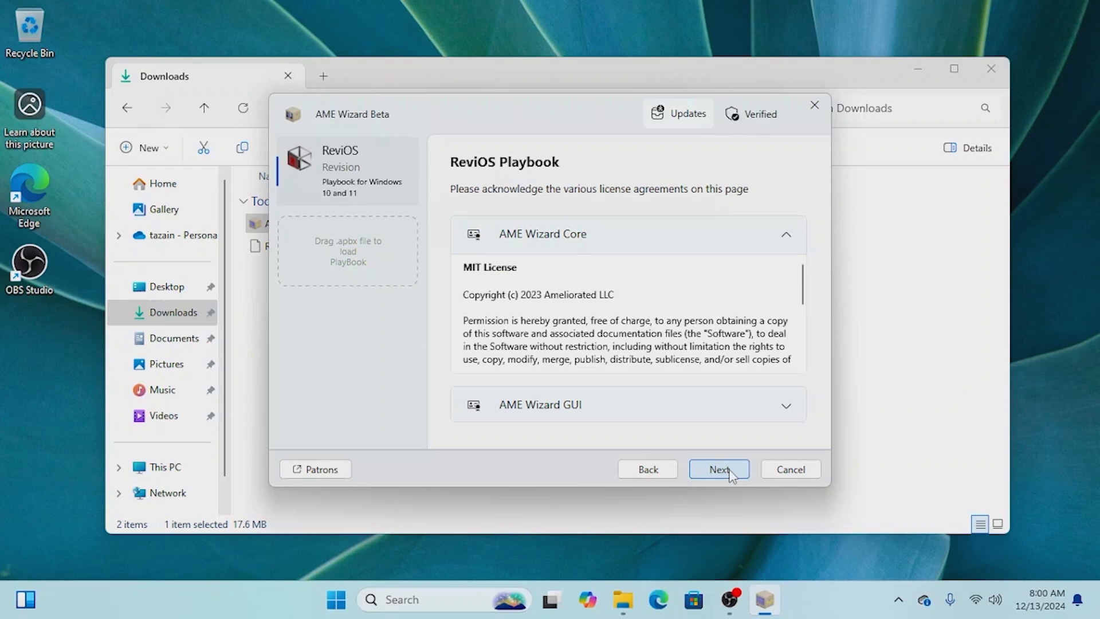
click(720, 470)
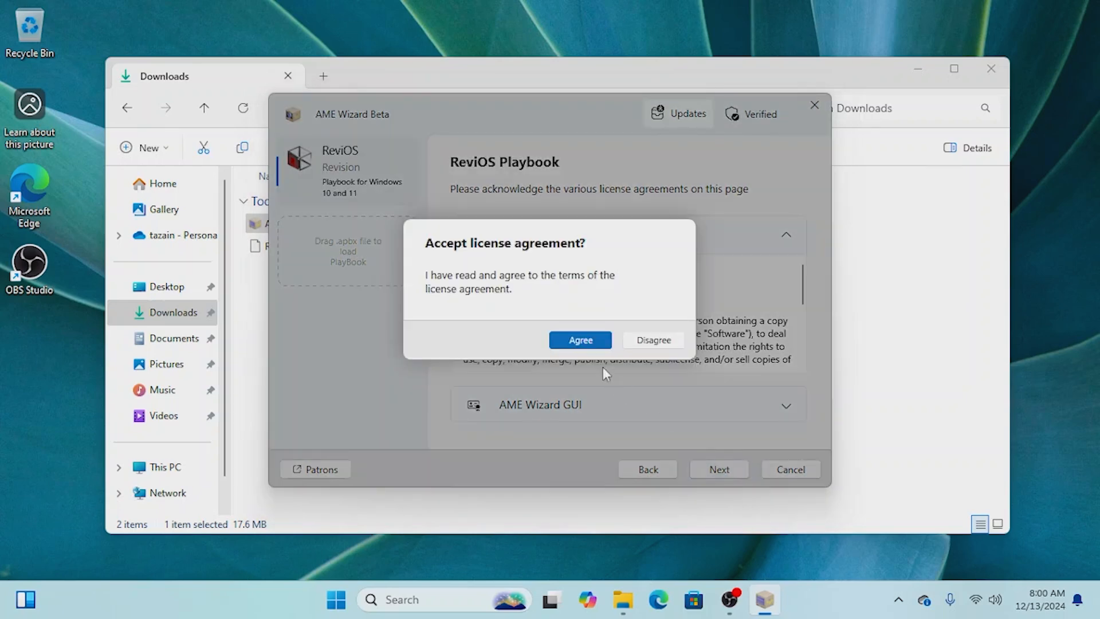
click(586, 340)
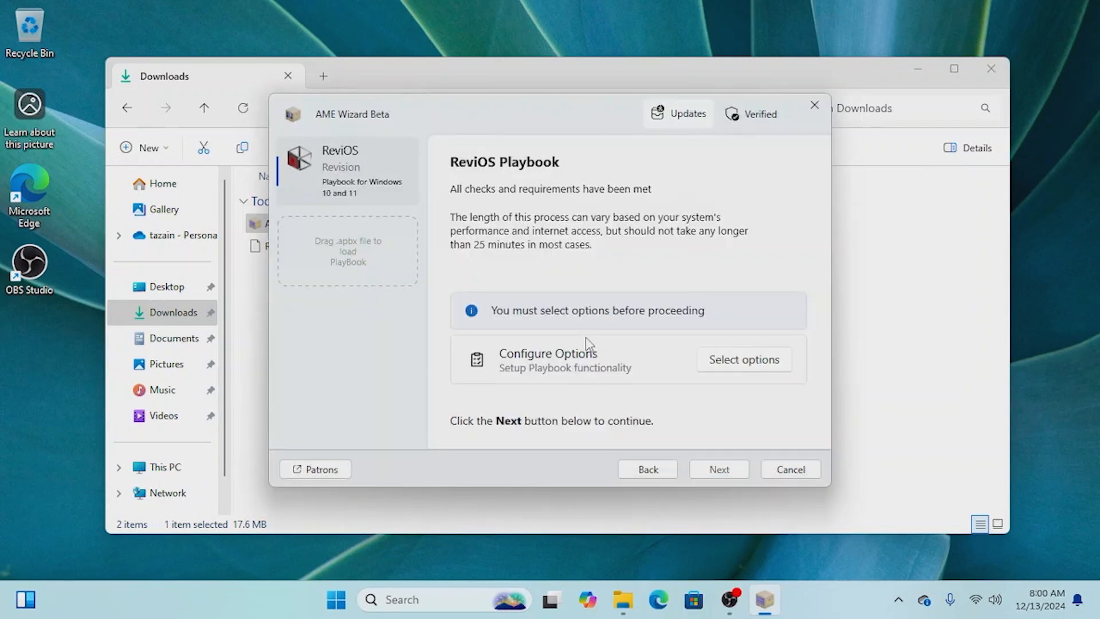
- Configure the playbook with Firefox as browser, Defender disabled, and Microsoft Edge and Copilot, OneDrive and Recall AI removed
click(722, 361)
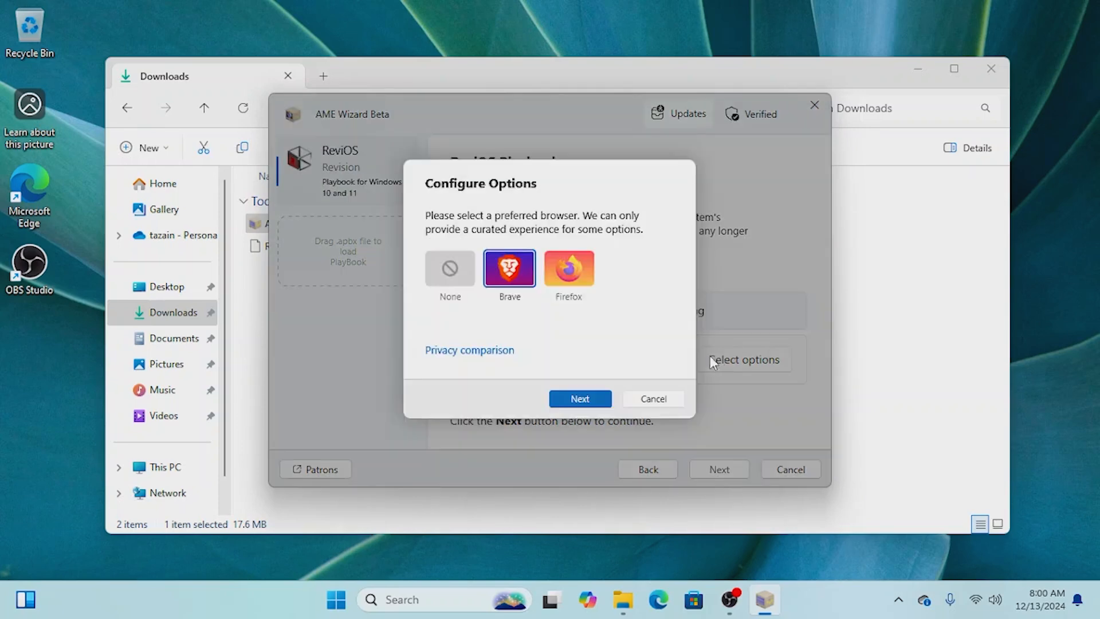
click(563, 279)
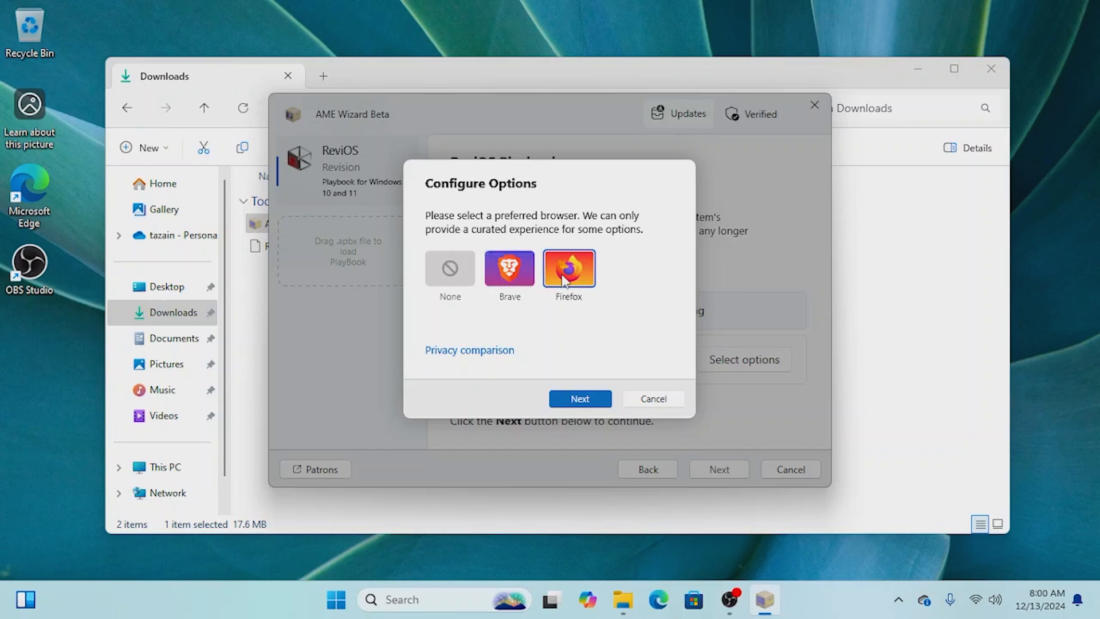
click(577, 399)
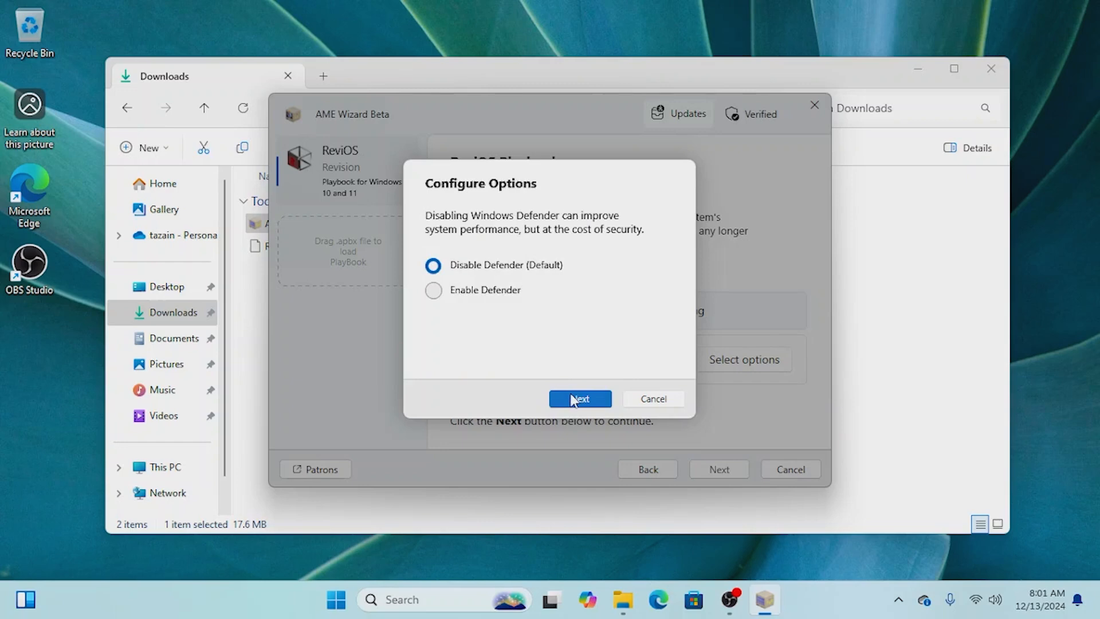
click(573, 400)
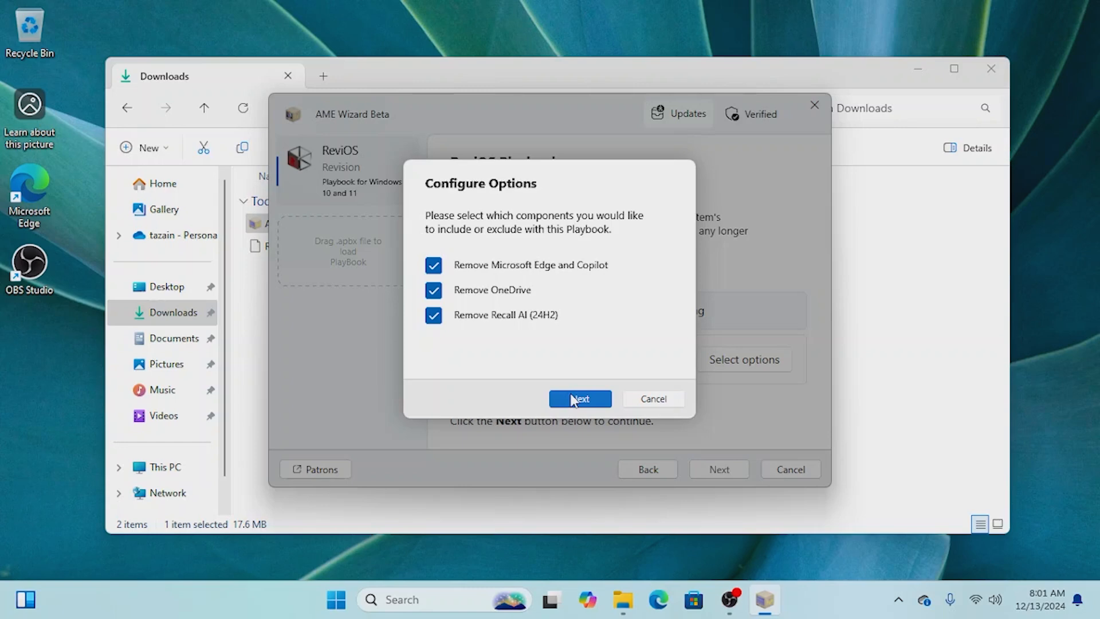
click(574, 399)
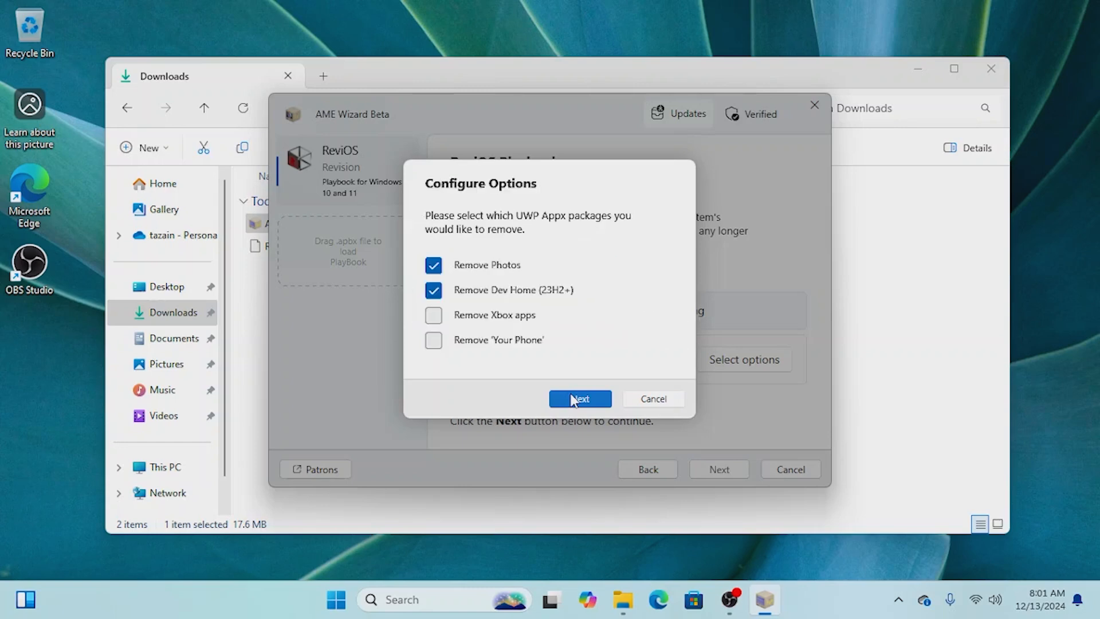
- Keep Photos and choose Dev Home, the Xbox apps and 'Your Phone' as UWP packages to remove
click(491, 266)
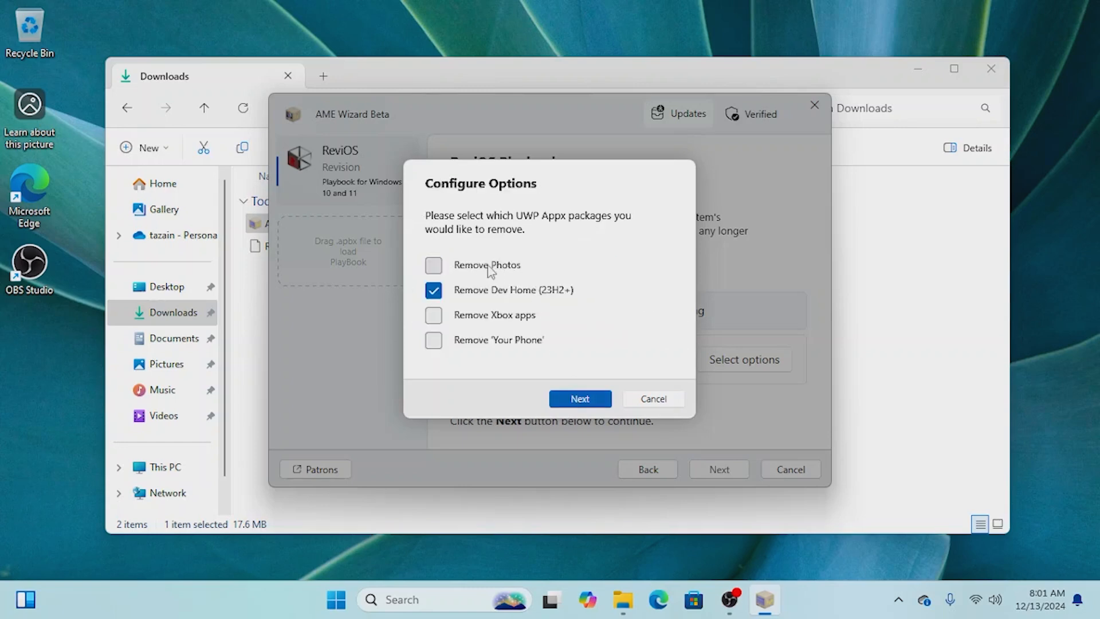
click(453, 320)
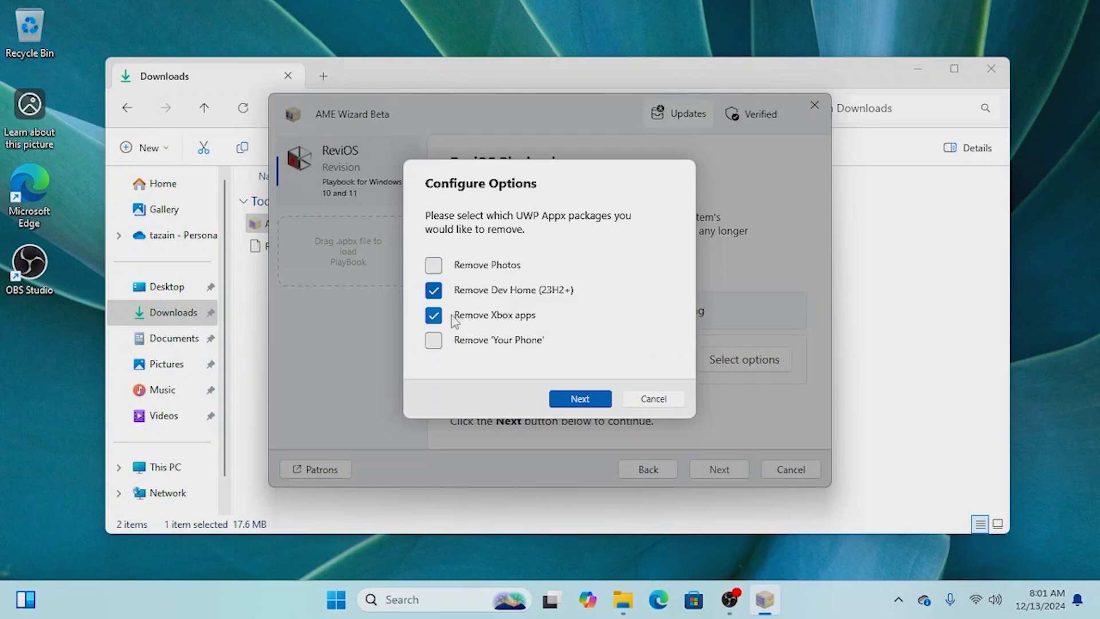
click(433, 341)
click(584, 401)
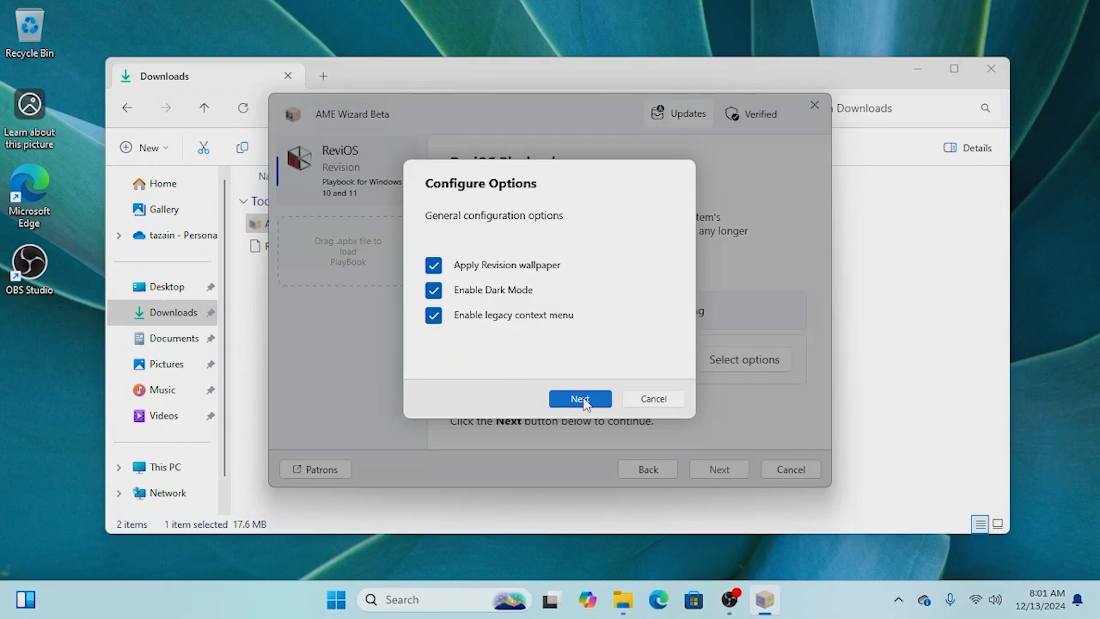
- Accept the Revision wallpaper, Dark Mode and legacy context menu, remove pinned Start Menu items, and disable Automatic Maintenance
click(583, 401)
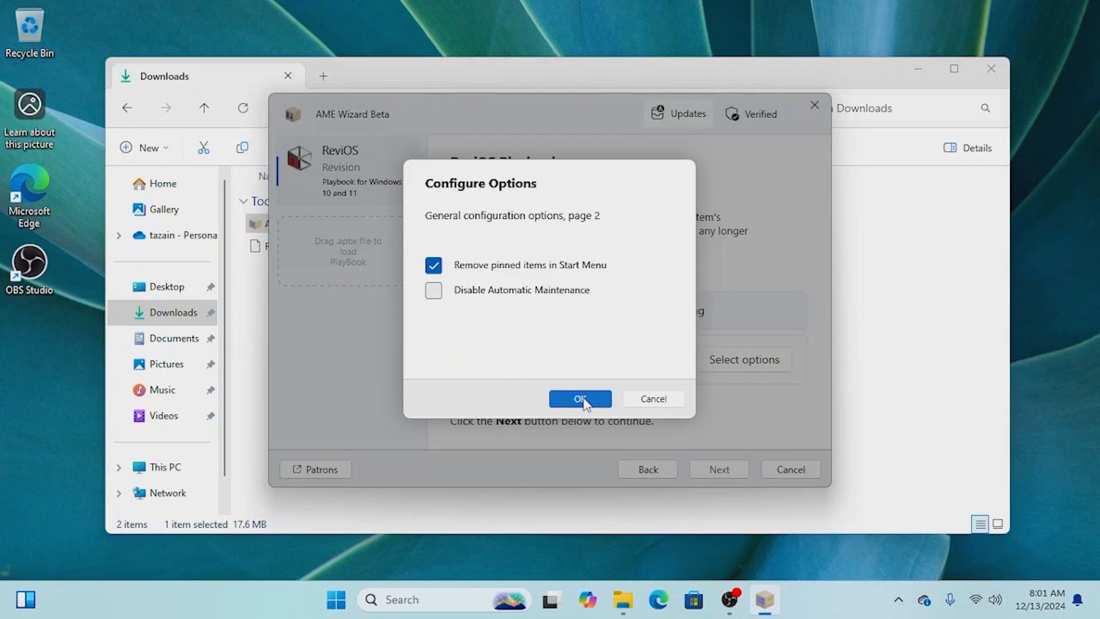
click(556, 294)
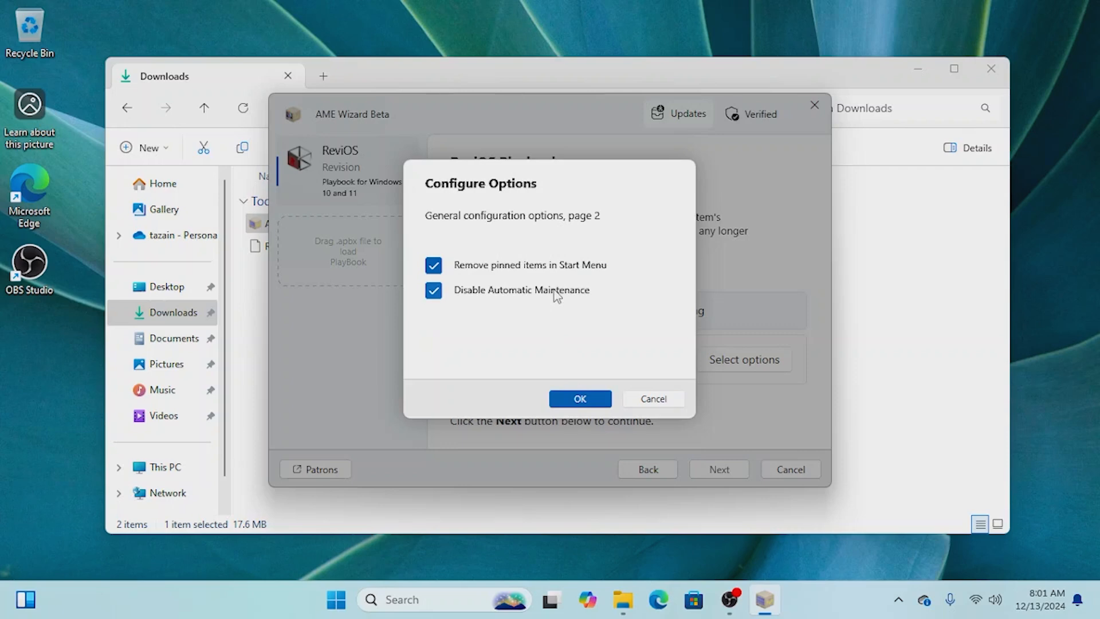
click(578, 398)
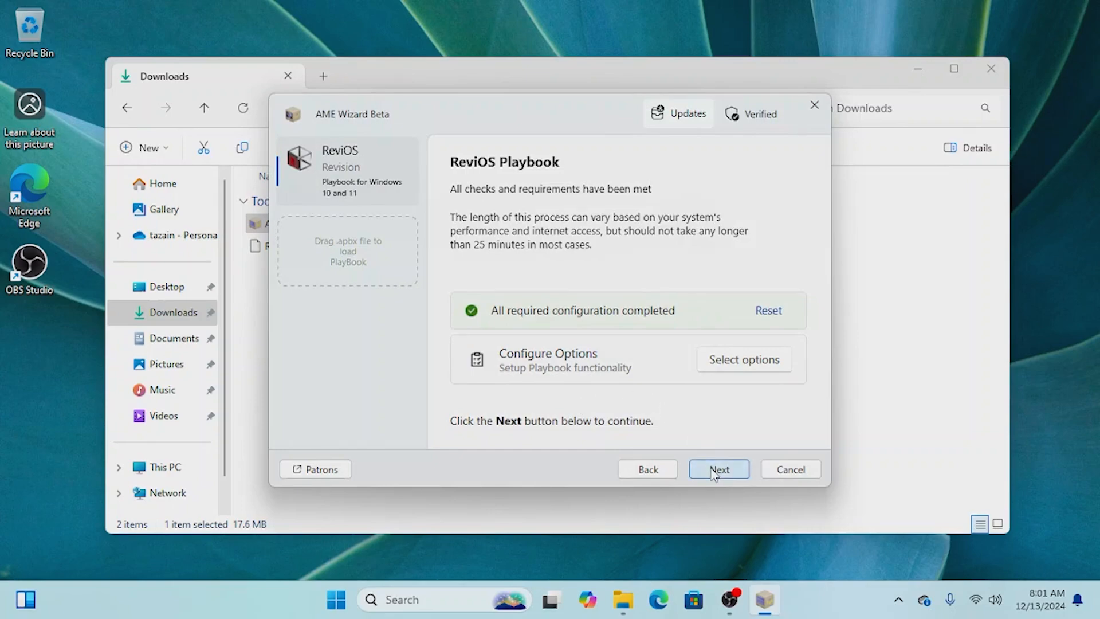
mouse_move(729, 599)
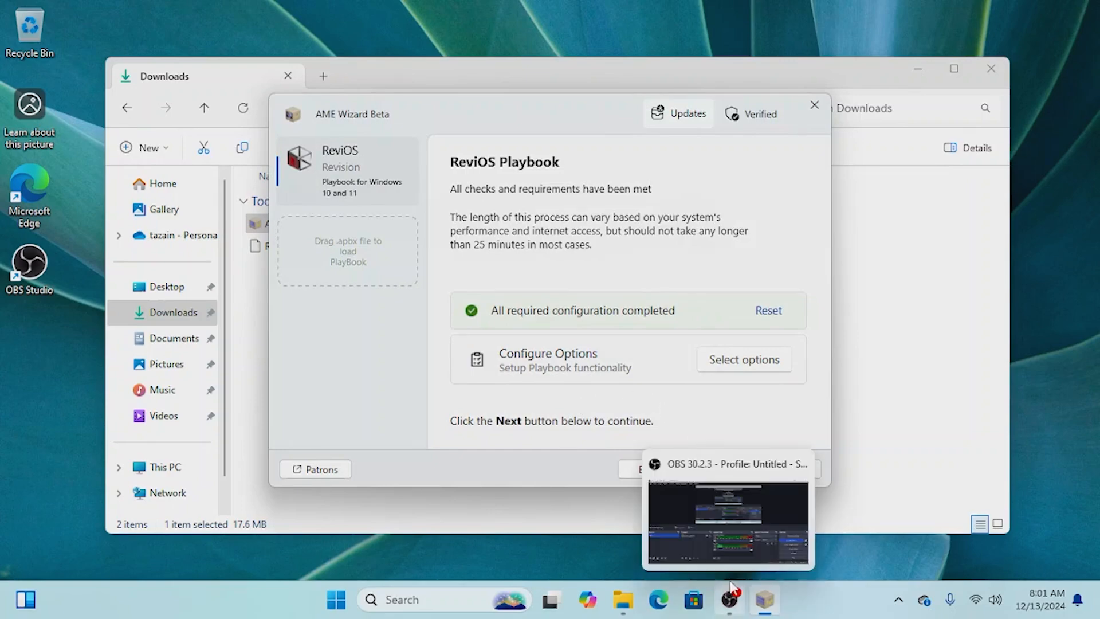
click(752, 456)
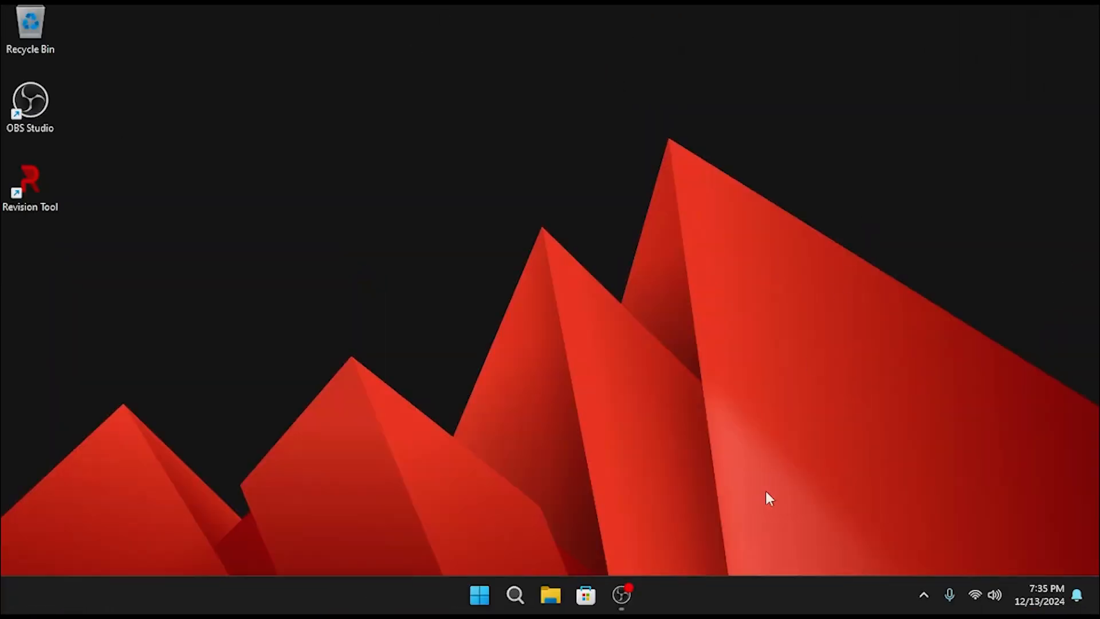
- Open Task Manager and examine the CPU and memory performance figures and the list of running processes
right_click(660, 596)
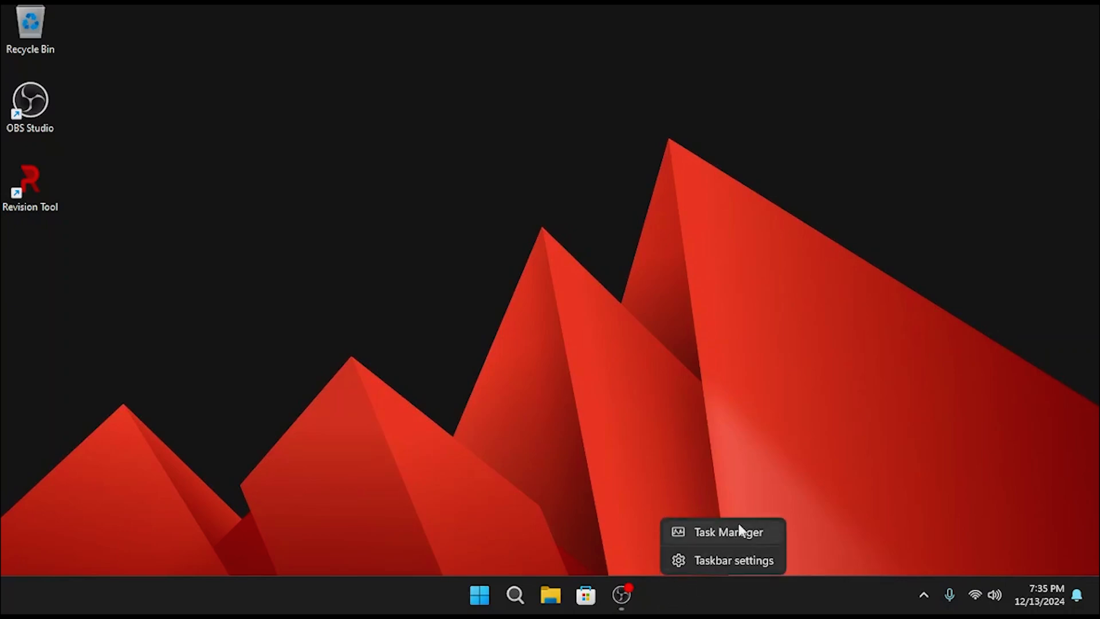
click(739, 532)
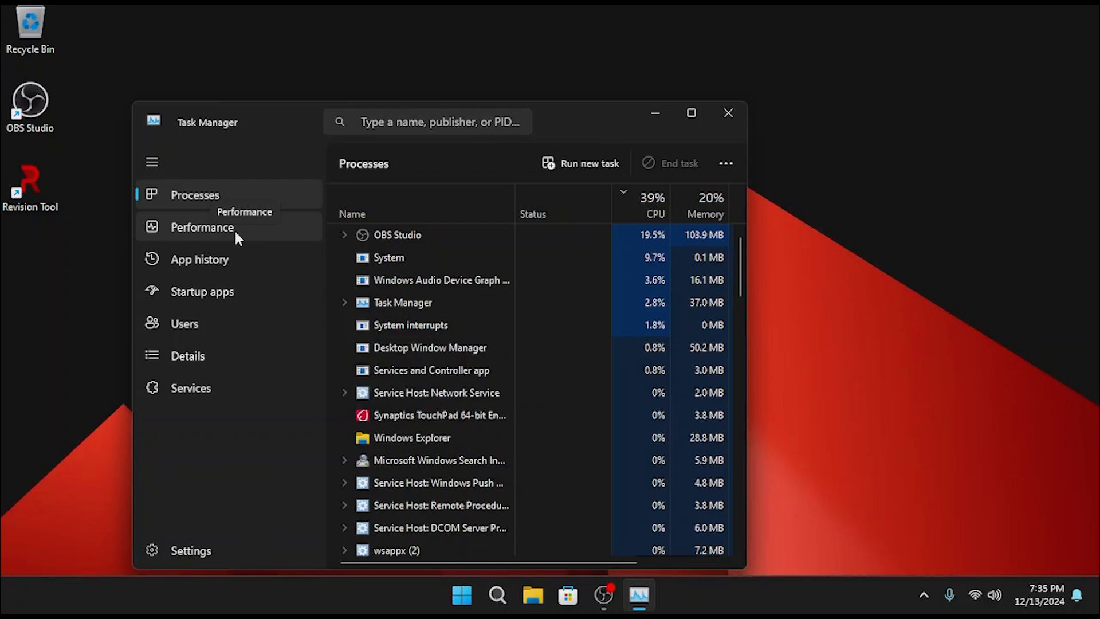
click(235, 231)
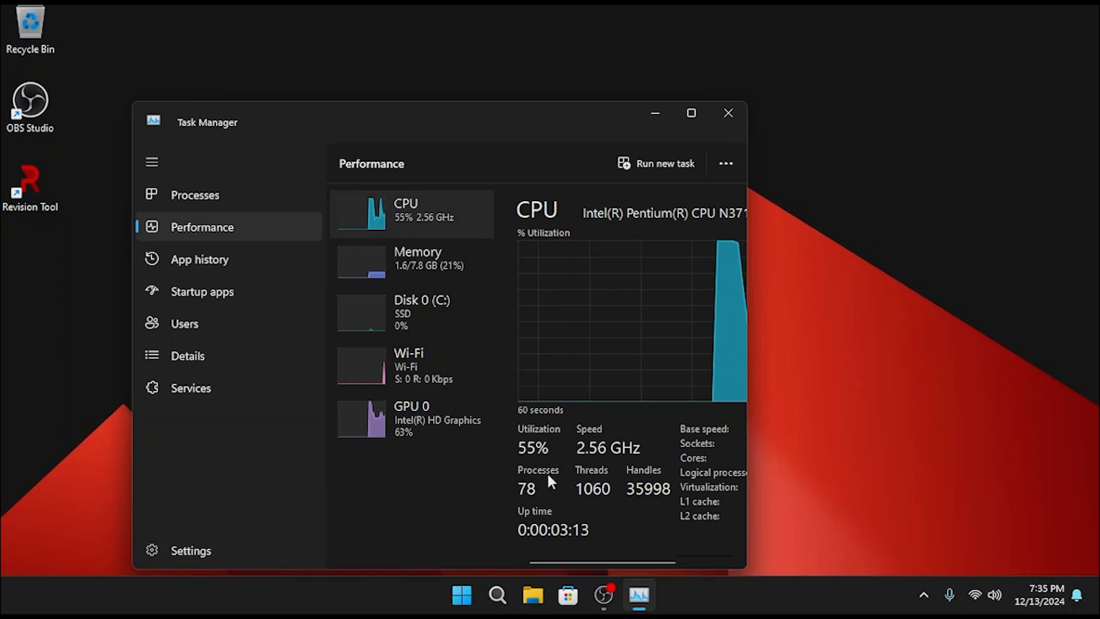
click(433, 259)
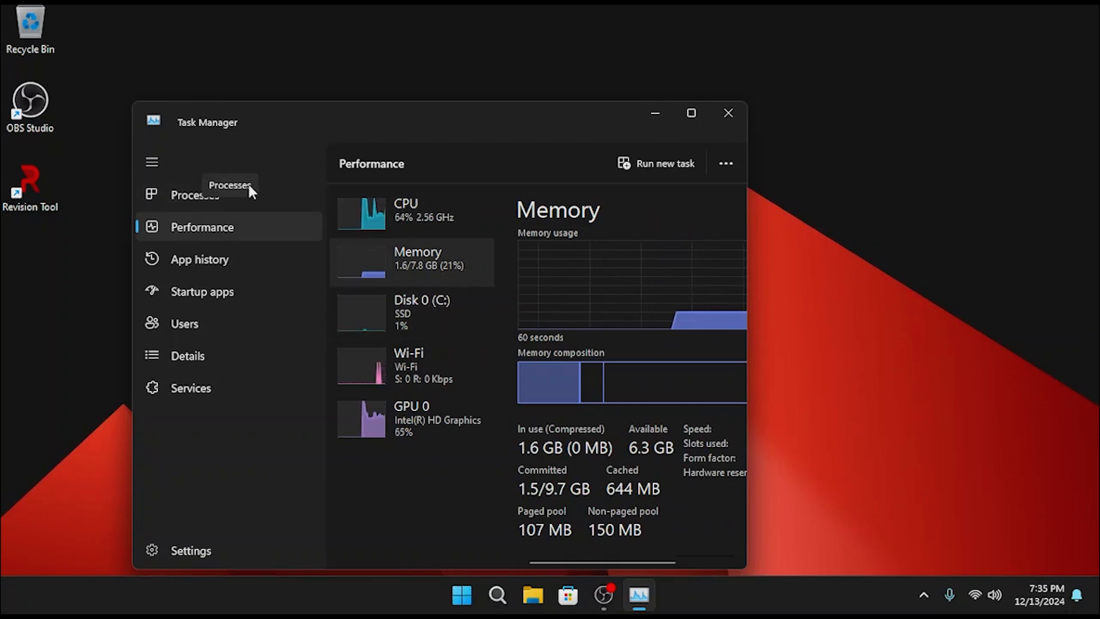
click(285, 194)
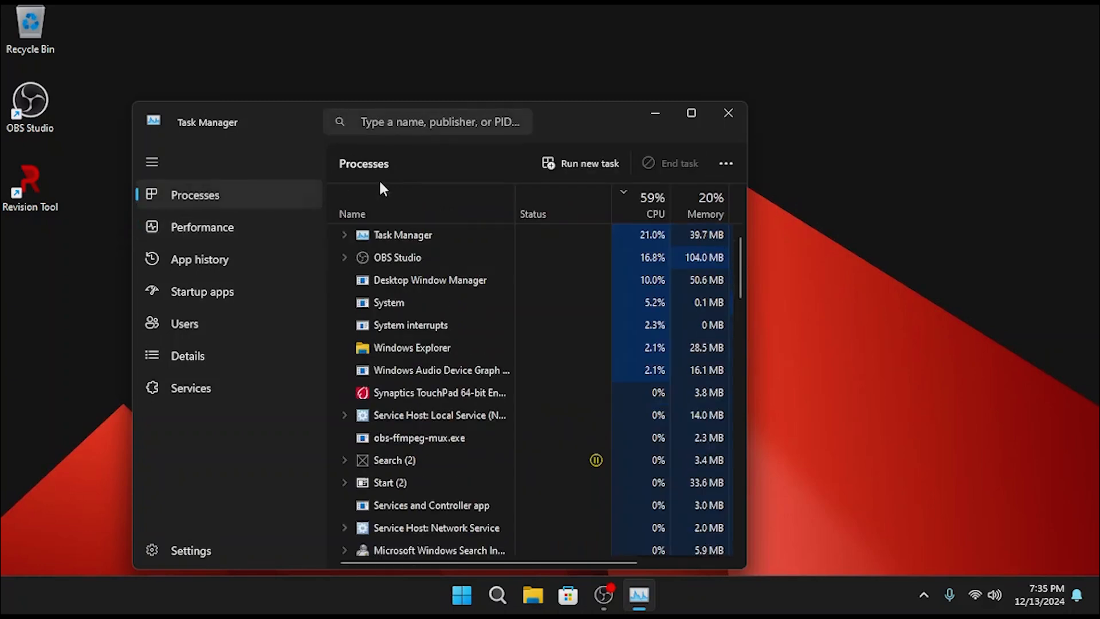
click(601, 598)
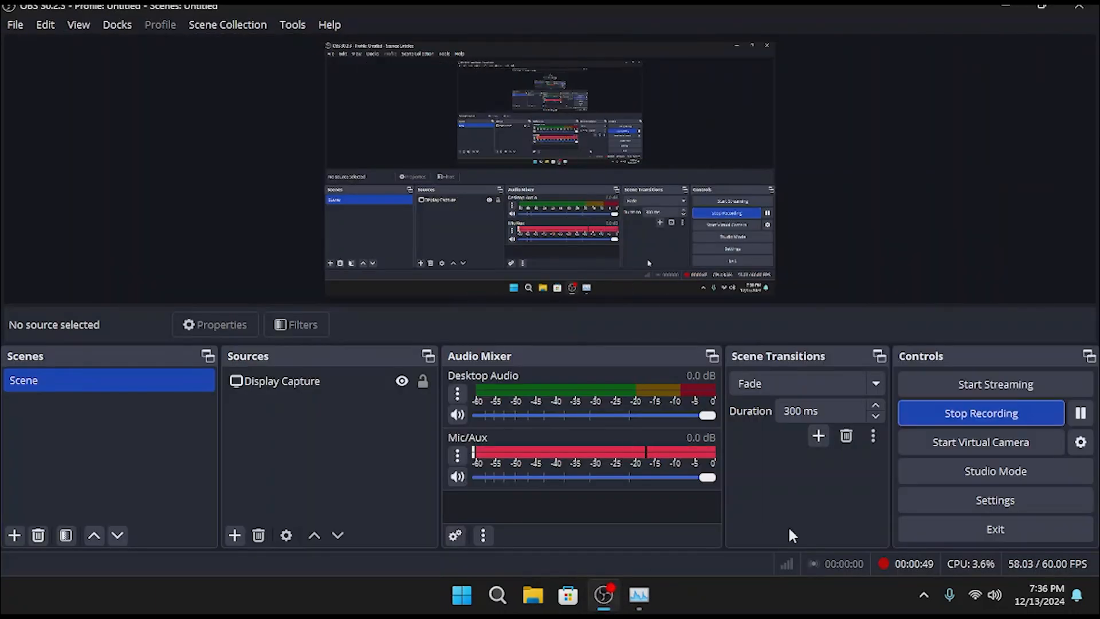